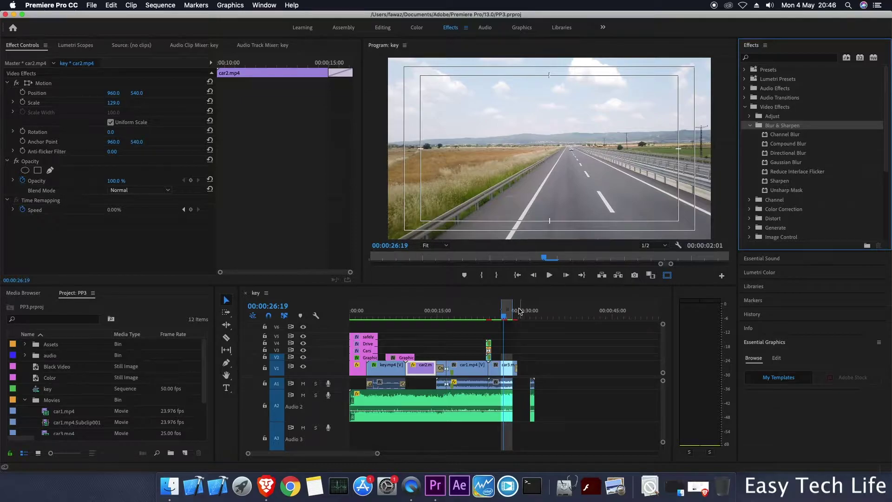
Move the playhead to 00:00:12:05 and apply the Channel Blur effect to the car2.mp4 clip
{"action": "left_click", "coordinate": [786, 128]}
{"action": "left_click", "coordinate": [750, 126]}
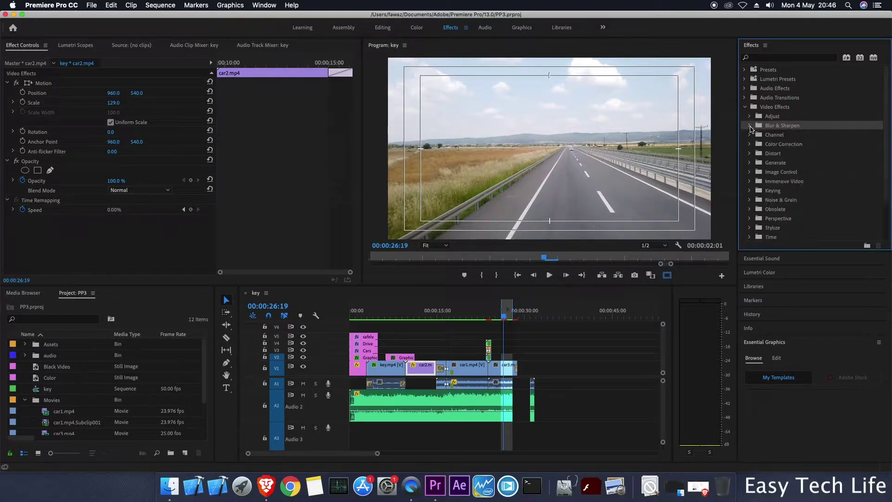
{"action": "left_click", "coordinate": [749, 127]}
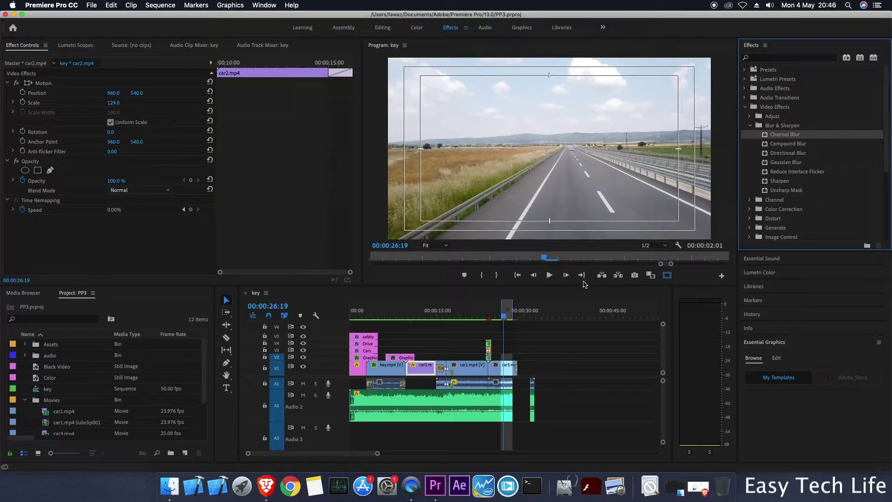
{"action": "left_click_drag", "start_coordinate": [505, 318], "coordinate": [420, 323]}
{"action": "left_click", "coordinate": [424, 369]}
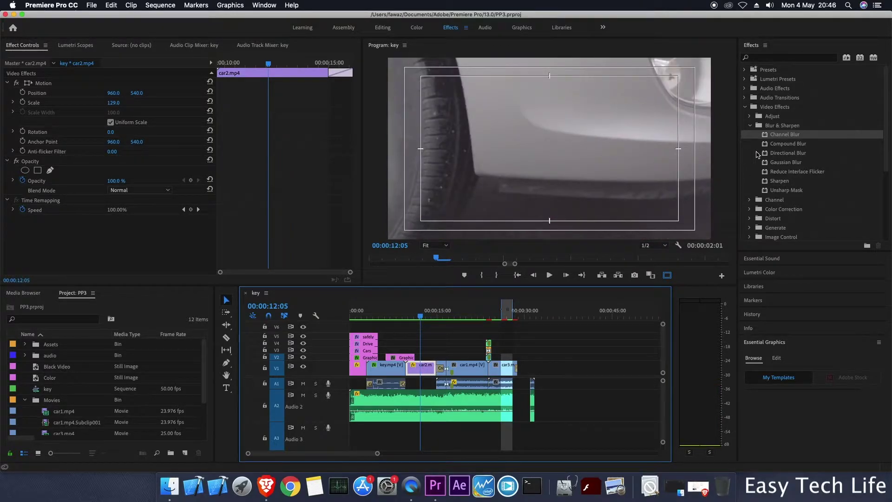
{"action": "left_click_drag", "start_coordinate": [779, 138], "coordinate": [425, 369]}
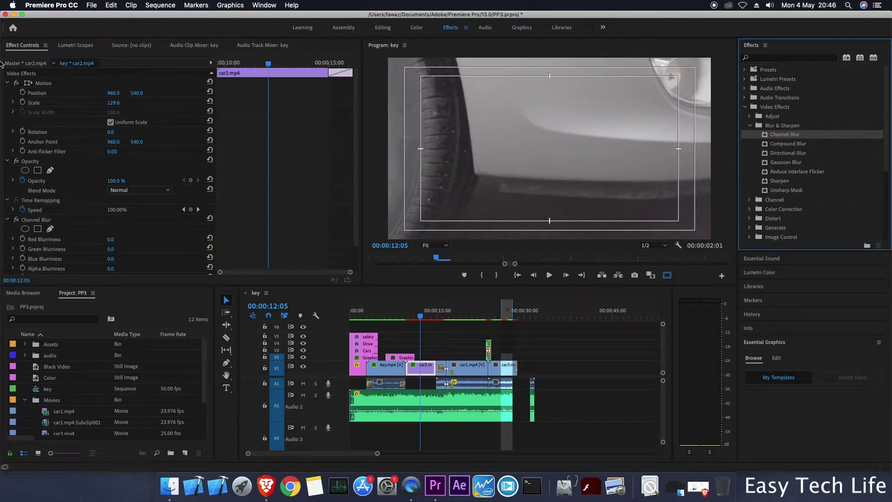
Set the clip's Channel Blur to Red Blurriness 47.8, Green Blurriness 59.7 and Blue Blurriness 18.9
{"action": "left_click", "coordinate": [37, 219]}
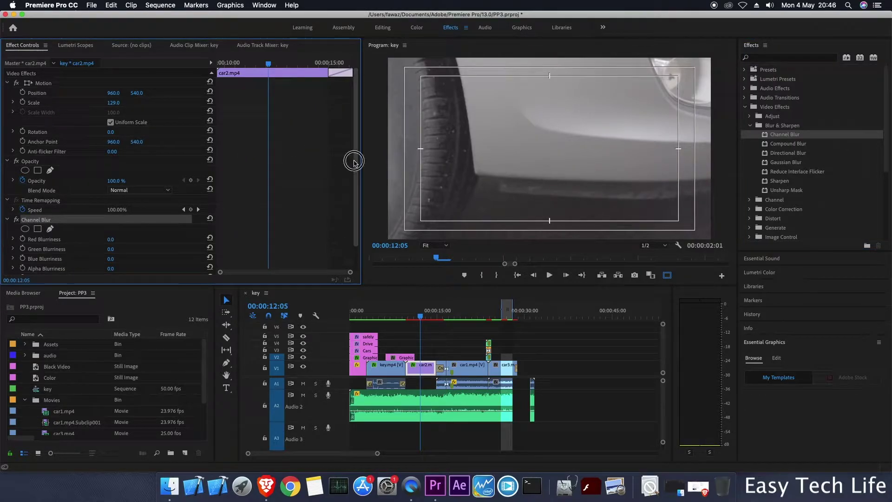
{"action": "scroll", "coordinate": [352, 161], "scroll_direction": "down", "scroll_amount": 2}
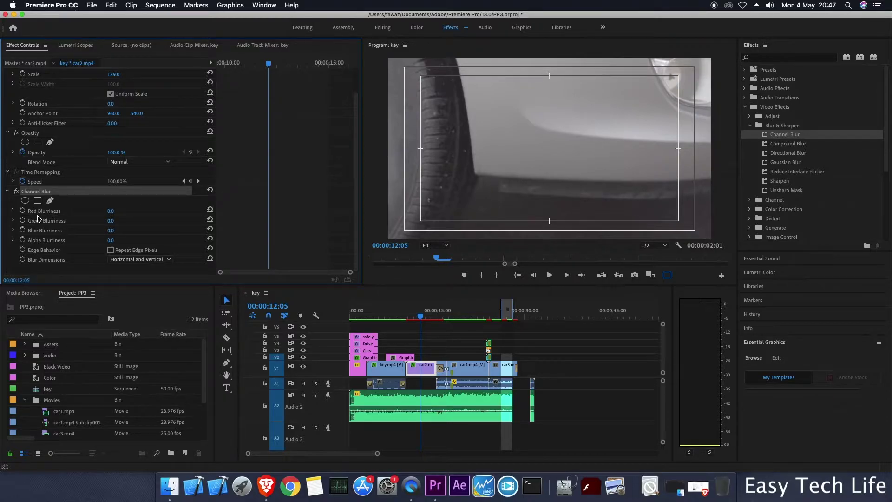
{"action": "left_click", "coordinate": [13, 211]}
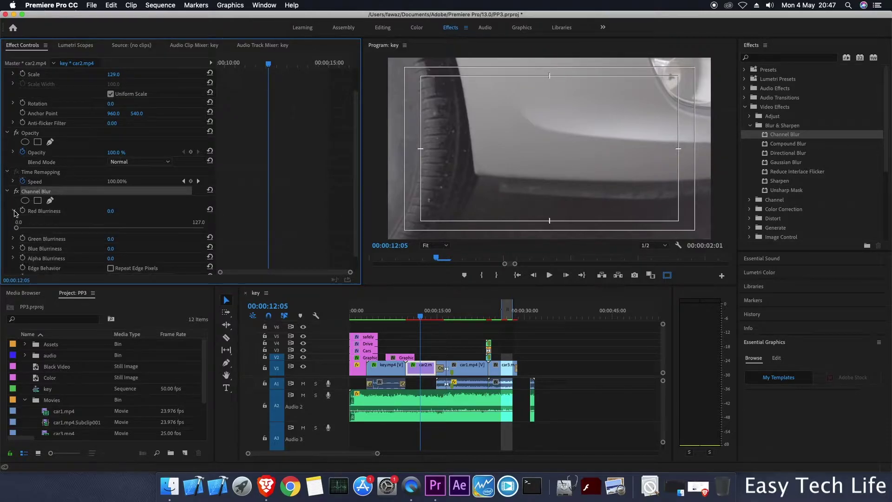
{"action": "left_click_drag", "start_coordinate": [16, 227], "coordinate": [86, 228]}
{"action": "left_click", "coordinate": [13, 239]}
{"action": "left_click_drag", "start_coordinate": [18, 256], "coordinate": [104, 260]}
{"action": "scroll", "coordinate": [31, 252], "scroll_direction": "down", "scroll_amount": 2}
{"action": "left_click", "coordinate": [13, 247]}
{"action": "left_click_drag", "start_coordinate": [18, 265], "coordinate": [44, 263]}
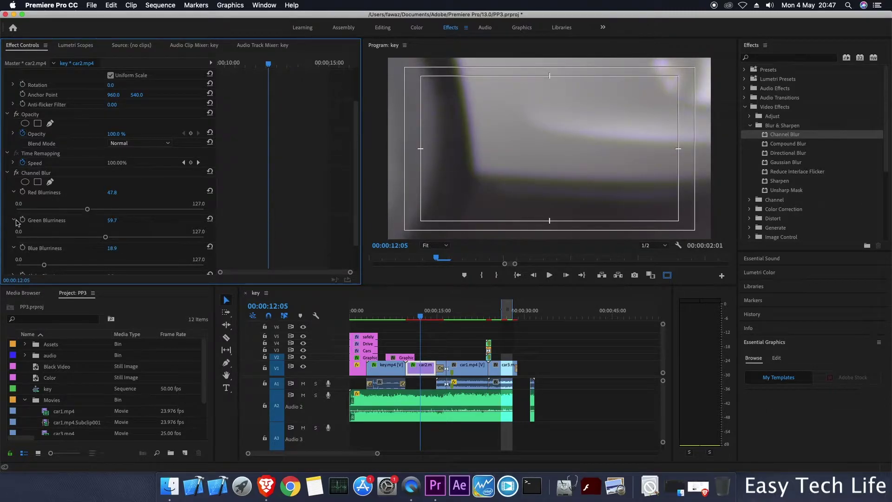
Keyframe Red Blurriness from 00:00:12:05 to 81.7 at 00:00:13:26, and set Green Blurriness to 70.4
{"action": "left_click", "coordinate": [22, 192]}
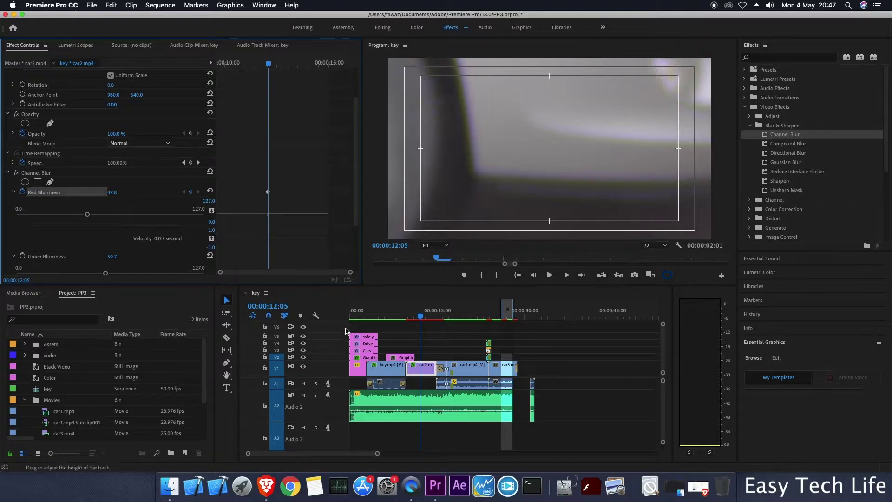
{"action": "left_click_drag", "start_coordinate": [421, 313], "coordinate": [428, 314]}
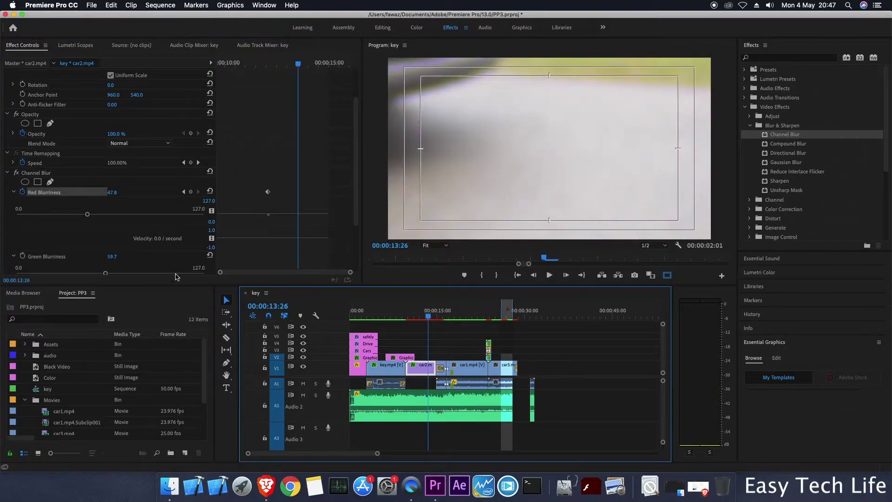
{"action": "scroll", "coordinate": [354, 219], "scroll_direction": "down", "scroll_amount": 3}
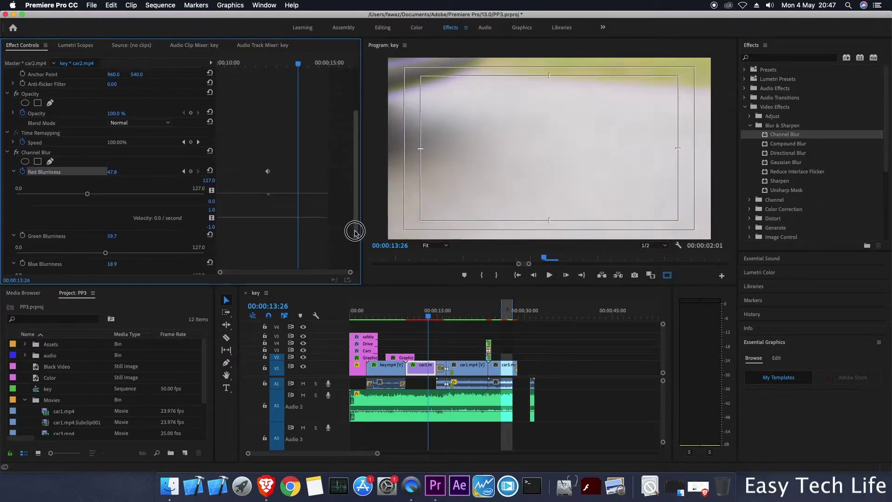
{"action": "left_click_drag", "start_coordinate": [106, 249], "coordinate": [121, 249]}
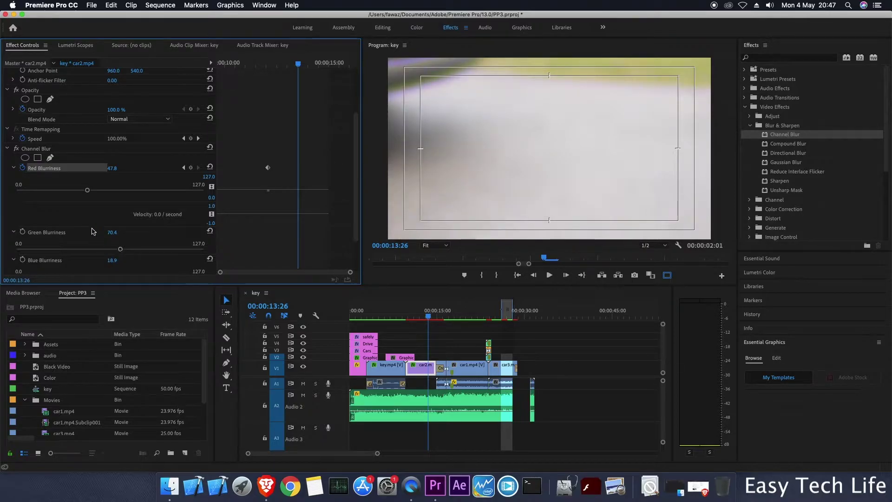
{"action": "left_click_drag", "start_coordinate": [89, 191], "coordinate": [137, 191]}
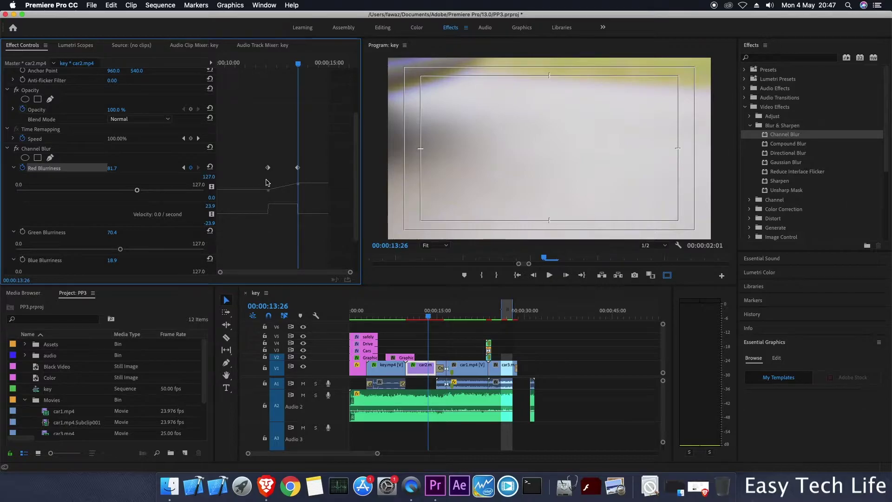
Play back the car2.mp4 clip from 00:00:11:47 to preview the animated red channel blur
{"action": "left_click_drag", "start_coordinate": [428, 310], "coordinate": [419, 310]}
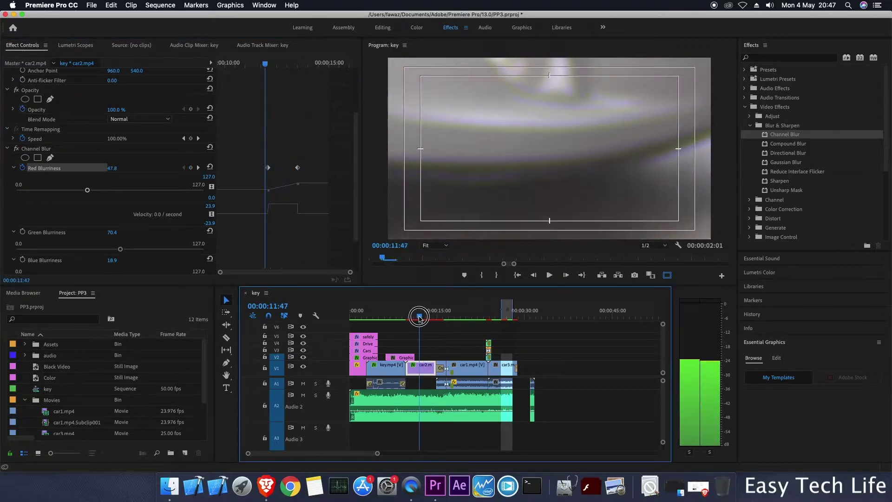
{"action": "left_click", "coordinate": [549, 275]}
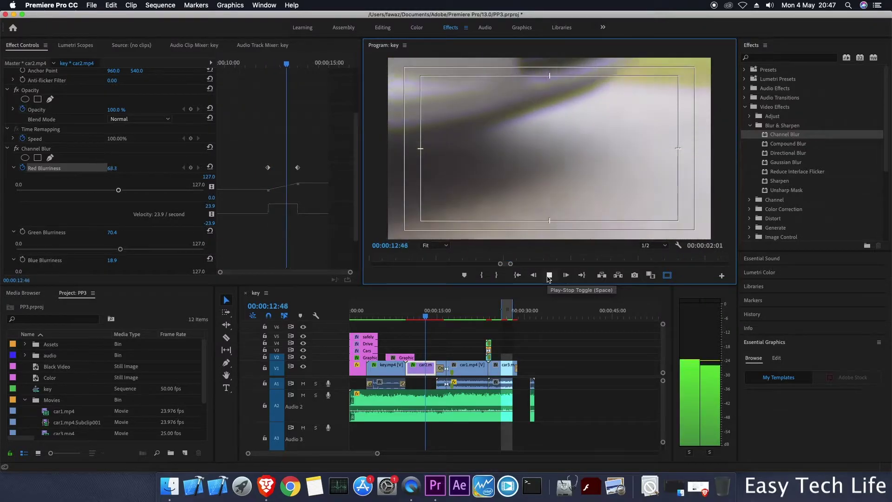
{"action": "left_click", "coordinate": [549, 275]}
Delete the Red Blurriness keyframes and reset the red, green and blue blurriness to their defaults
{"action": "left_click_drag", "start_coordinate": [354, 183], "coordinate": [351, 215]}
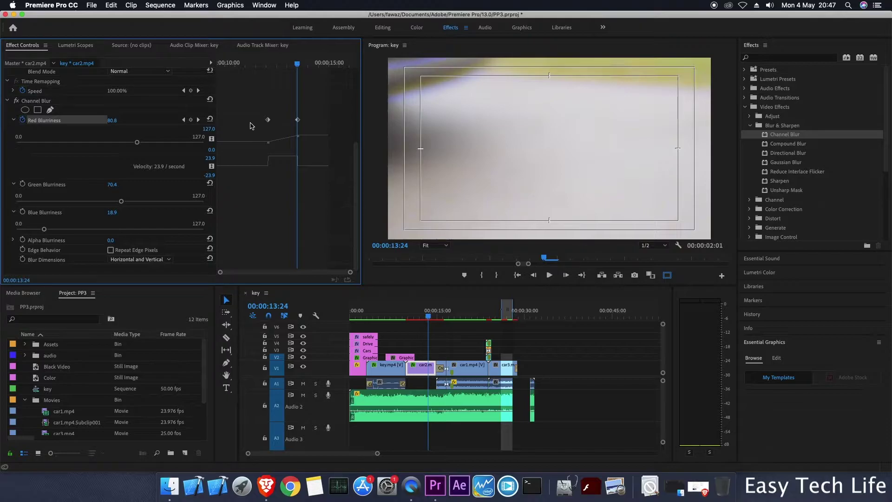
{"action": "left_click", "coordinate": [22, 120]}
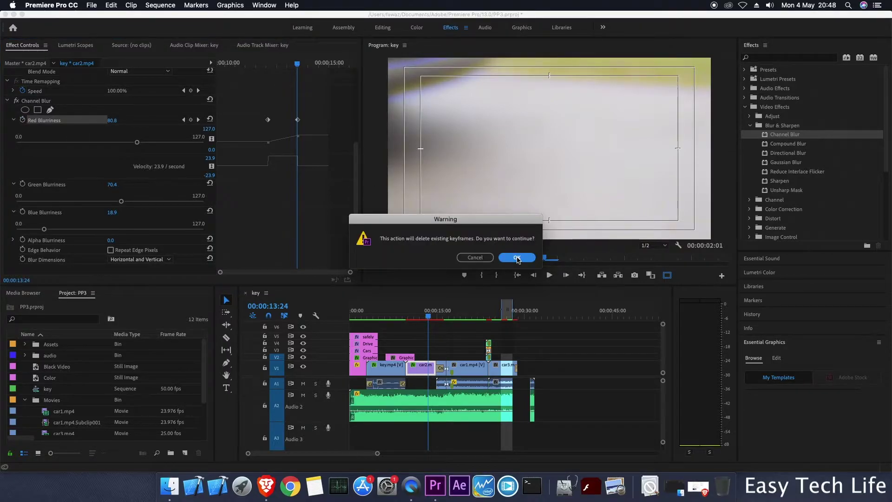
{"action": "left_click", "coordinate": [517, 258]}
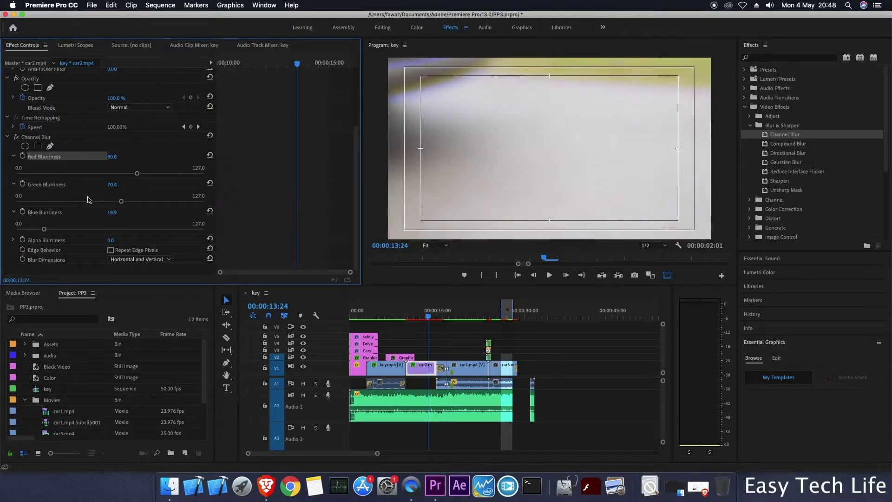
{"action": "left_click", "coordinate": [210, 155]}
{"action": "left_click", "coordinate": [210, 182]}
{"action": "left_click", "coordinate": [210, 210]}
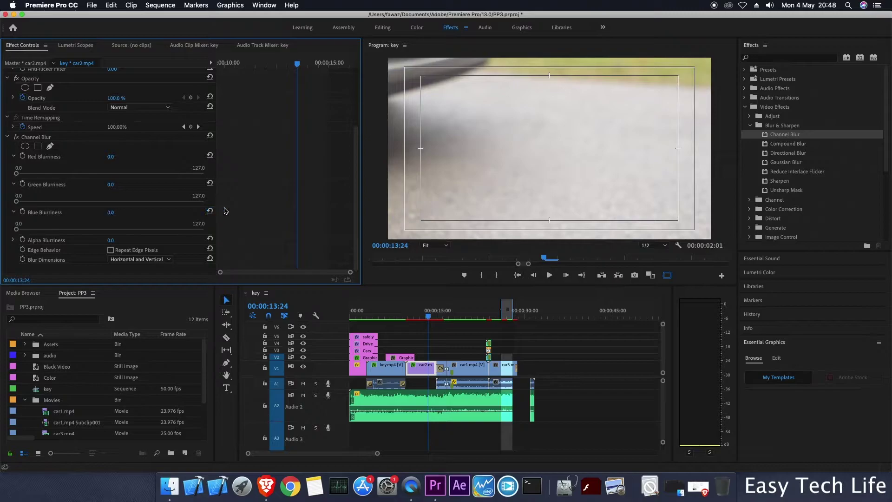
{"action": "left_click", "coordinate": [14, 156]}
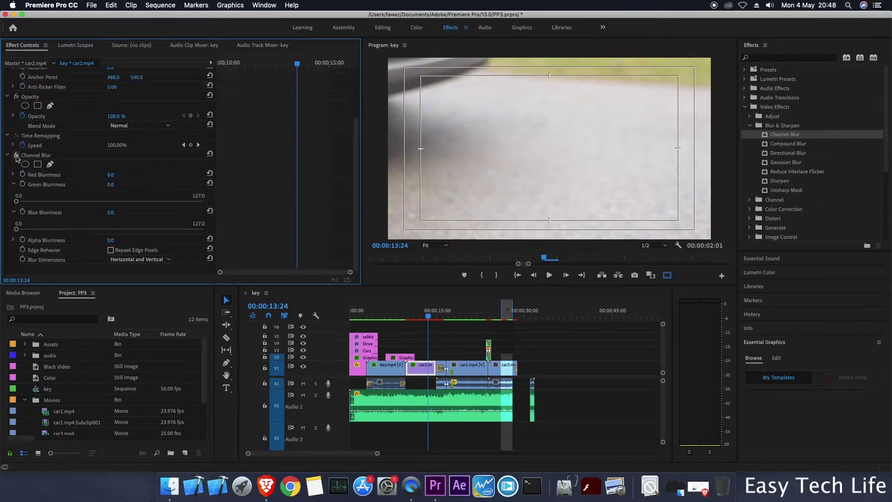
{"action": "left_click", "coordinate": [14, 186]}
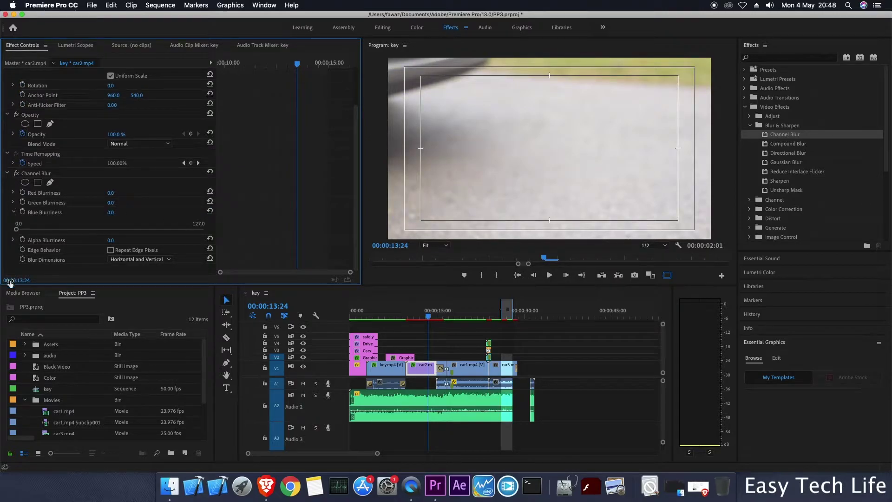
{"action": "left_click", "coordinate": [15, 213]}
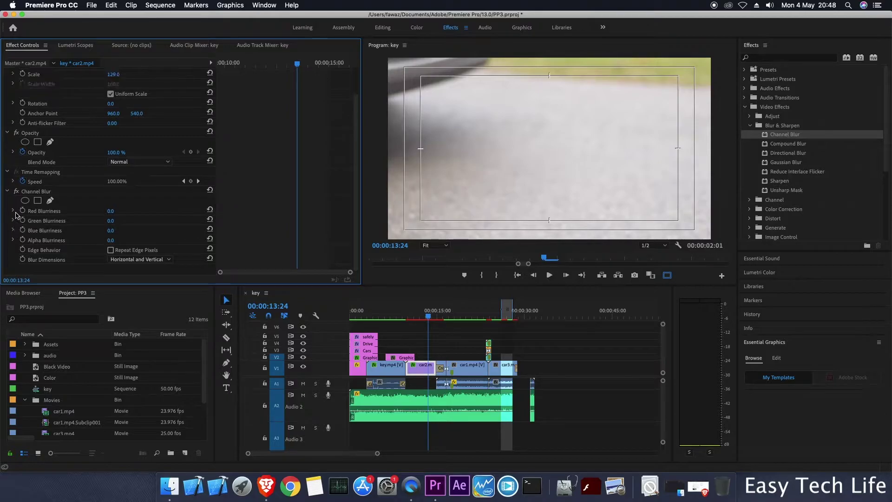
Set Channel Blur's Alpha Blurriness to 127 and enable Repeat Edge Pixels
{"action": "left_click", "coordinate": [13, 241]}
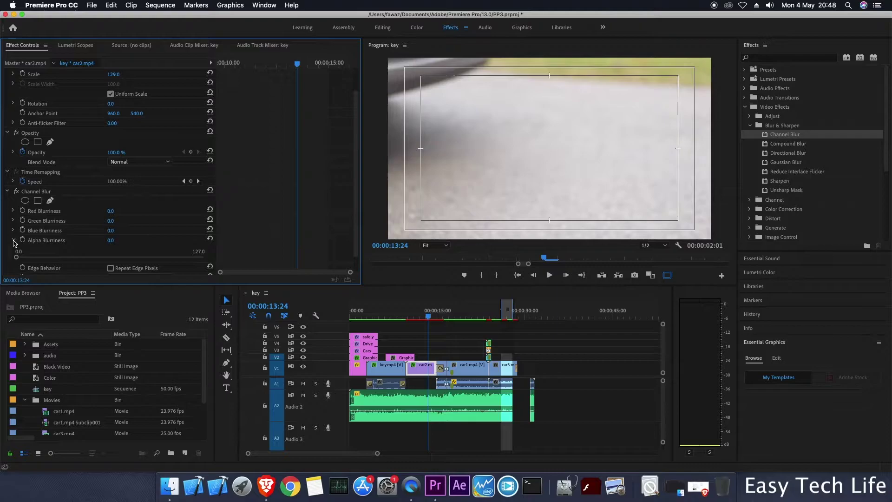
{"action": "scroll", "coordinate": [16, 240], "scroll_direction": "down", "scroll_amount": 2}
{"action": "left_click_drag", "start_coordinate": [17, 240], "coordinate": [110, 239]}
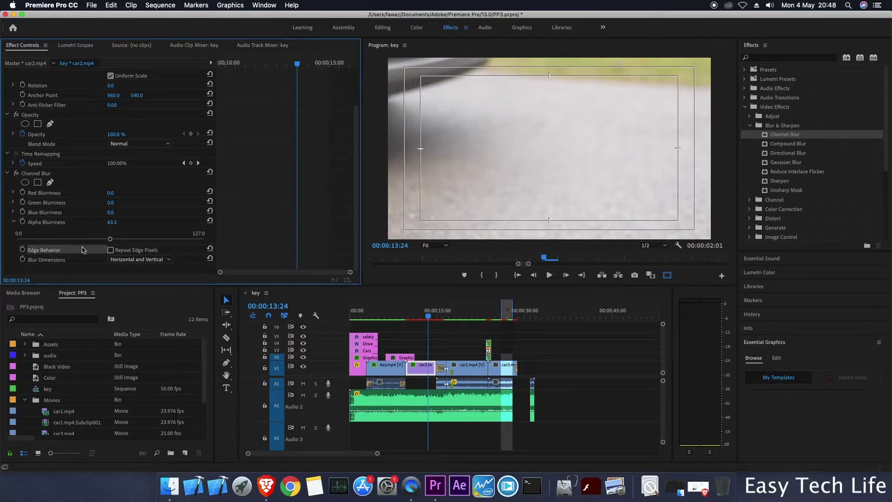
{"action": "left_click", "coordinate": [111, 250]}
{"action": "left_click_drag", "start_coordinate": [110, 240], "coordinate": [224, 244]}
Try Horizontal for Channel Blur's Blur Dimensions and change the setting to Vertical
{"action": "left_click", "coordinate": [160, 261]}
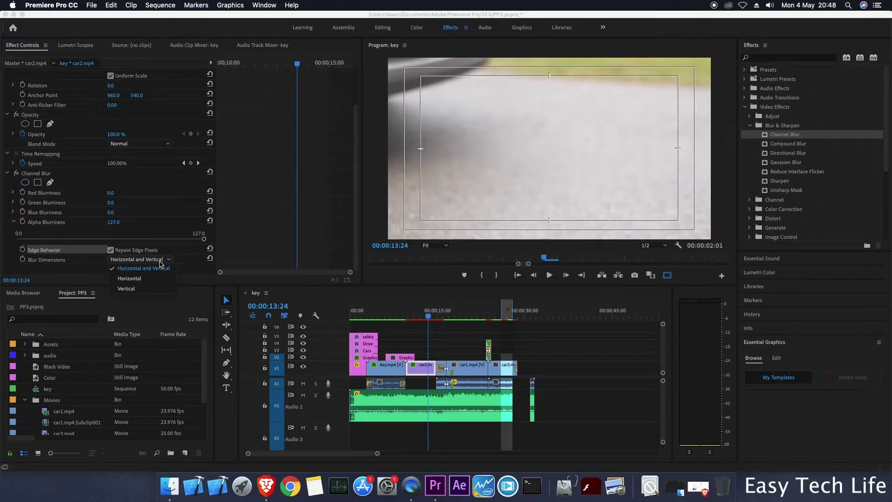
{"action": "left_click", "coordinate": [156, 279]}
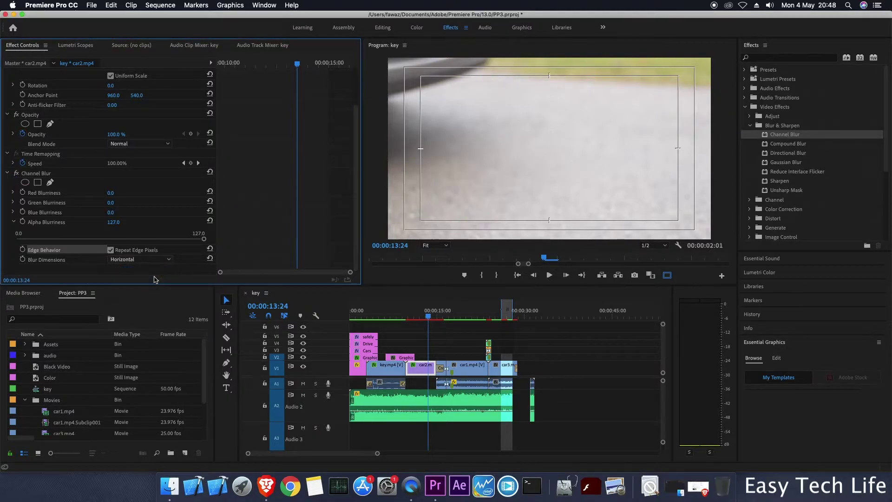
{"action": "left_click", "coordinate": [154, 260]}
{"action": "left_click", "coordinate": [143, 287]}
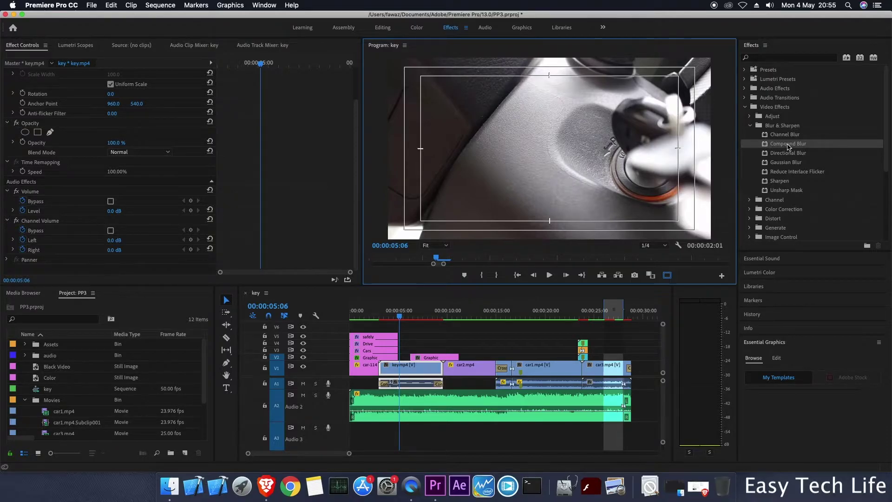
Apply Compound Blur to the key.mp4 clip and test its Maximum Blur at 0 and 100 before resetting the value
{"action": "left_click_drag", "start_coordinate": [788, 147], "coordinate": [415, 374]}
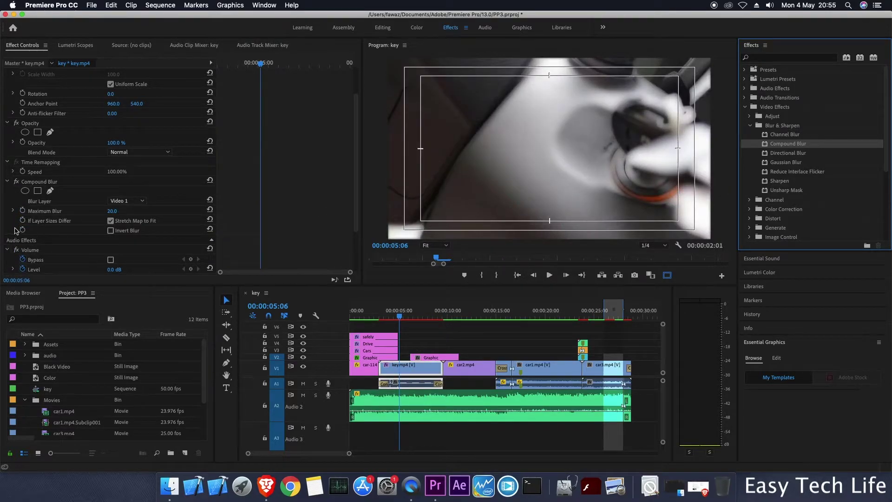
{"action": "left_click", "coordinate": [13, 210]}
{"action": "left_click_drag", "start_coordinate": [53, 228], "coordinate": [16, 230]}
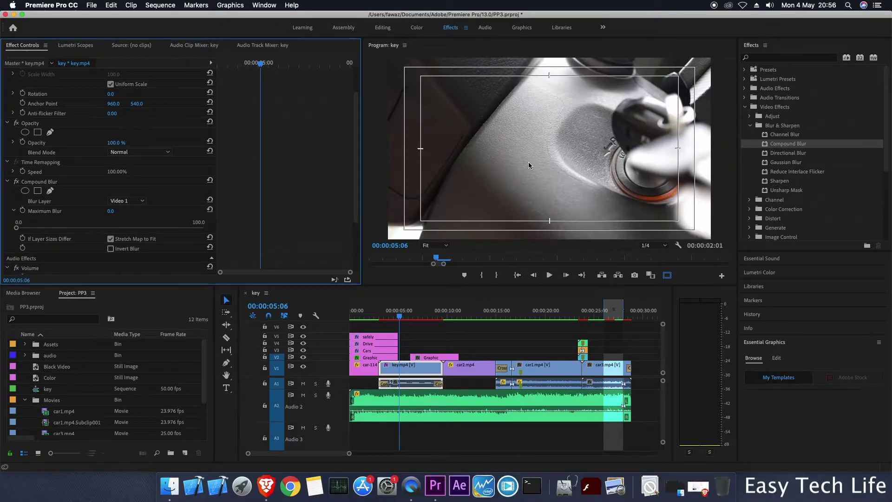
{"action": "left_click_drag", "start_coordinate": [17, 228], "coordinate": [202, 227]}
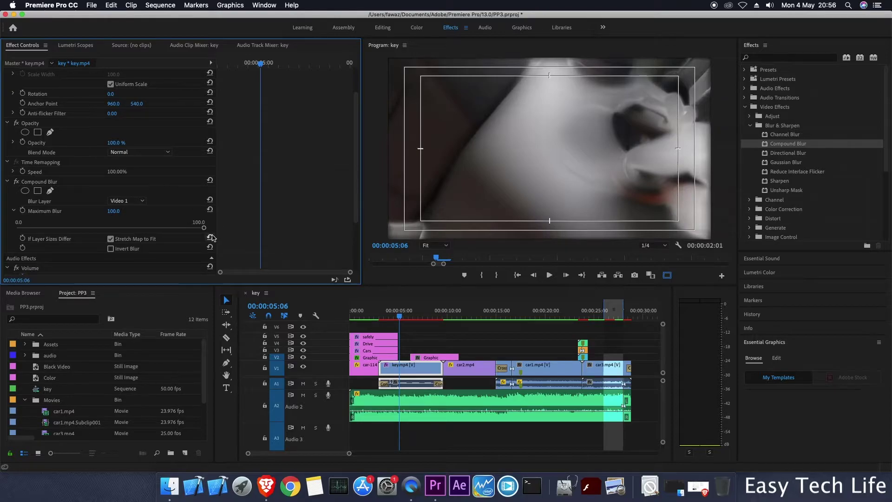
{"action": "left_click", "coordinate": [210, 210]}
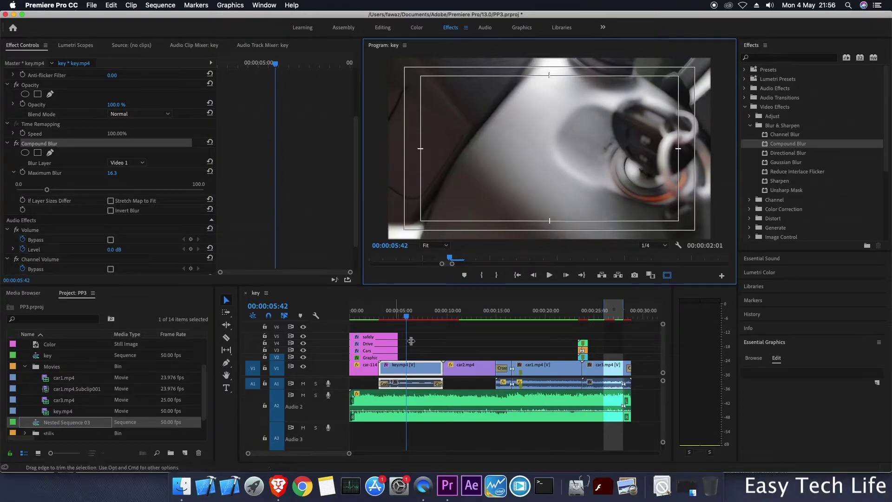
Create a new Black Video item at 1920 × 1080, 50.00 fps with square pixels in the project
{"action": "left_click_drag", "start_coordinate": [409, 318], "coordinate": [398, 319]}
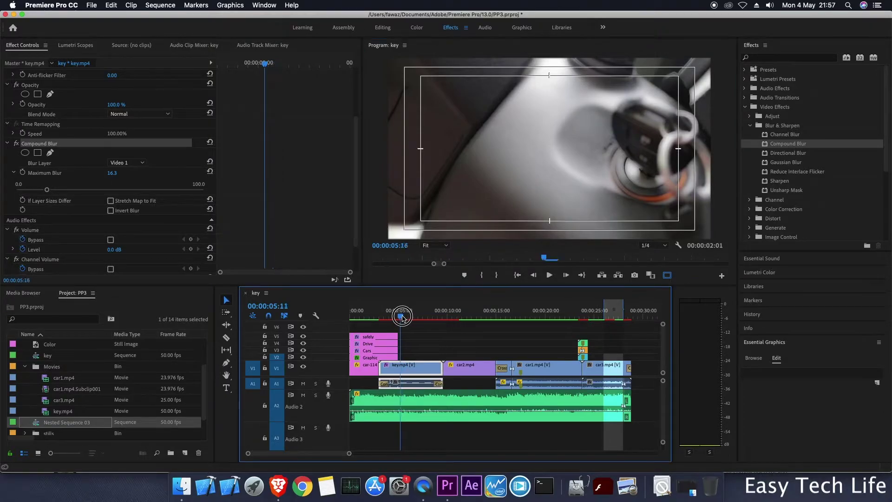
{"action": "left_click", "coordinate": [414, 358]}
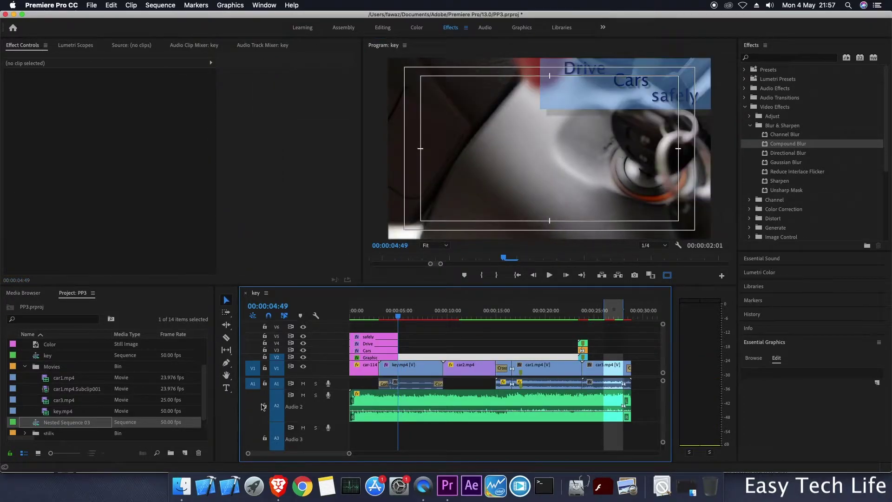
{"action": "left_click", "coordinate": [408, 353]}
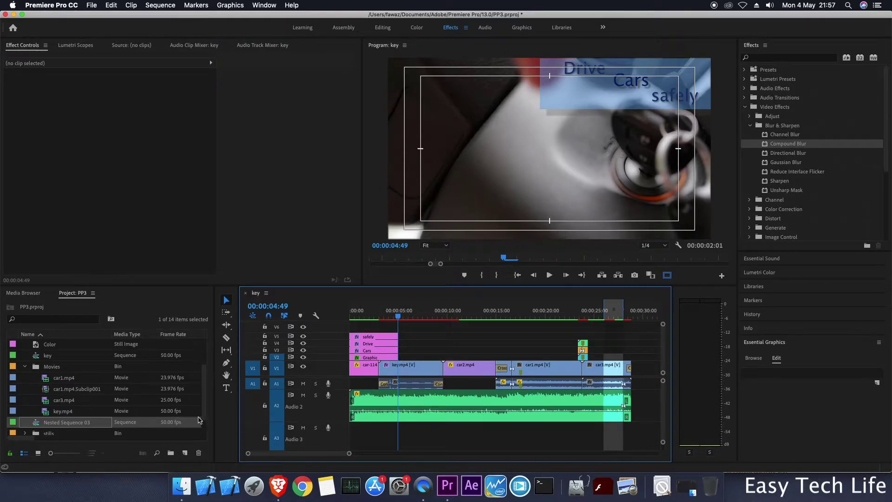
{"action": "left_click_drag", "start_coordinate": [204, 409], "coordinate": [204, 421]}
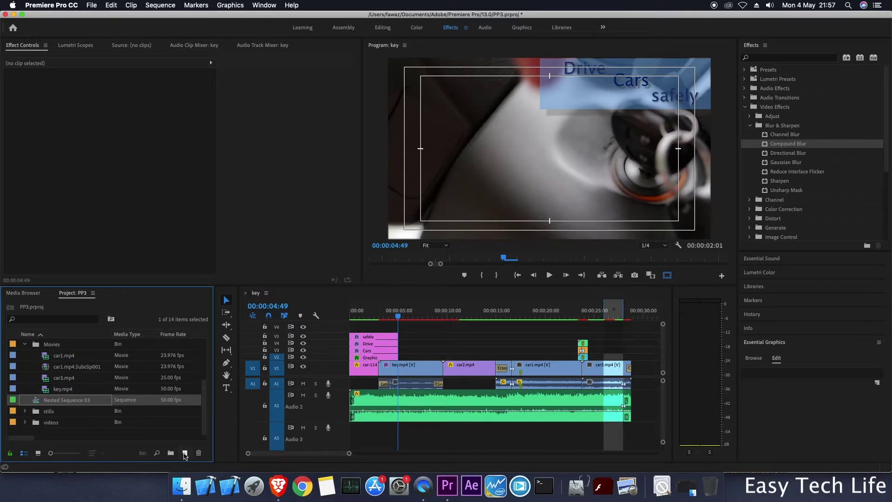
{"action": "left_click", "coordinate": [184, 452]}
{"action": "left_click", "coordinate": [195, 410]}
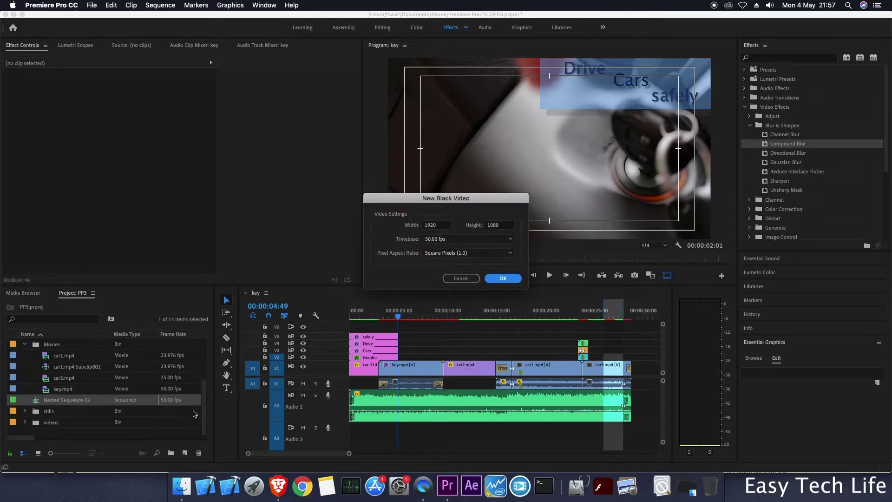
{"action": "left_click", "coordinate": [500, 278]}
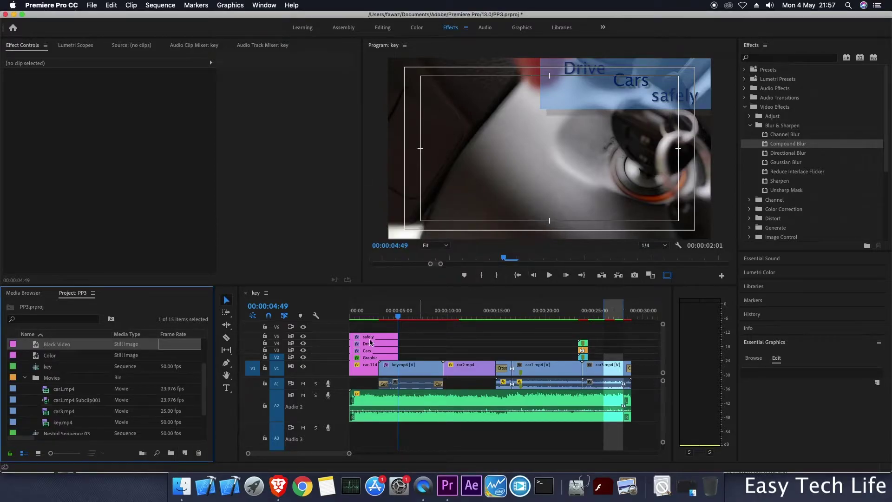
Place the Black Video on track V2 above the key.mp4 clip, filling the space after the titles until key.mp4 ends
{"action": "left_click", "coordinate": [56, 347]}
{"action": "left_click_drag", "start_coordinate": [36, 347], "coordinate": [442, 357]}
{"action": "left_click_drag", "start_coordinate": [399, 313], "coordinate": [416, 320]}
{"action": "left_click", "coordinate": [429, 358]}
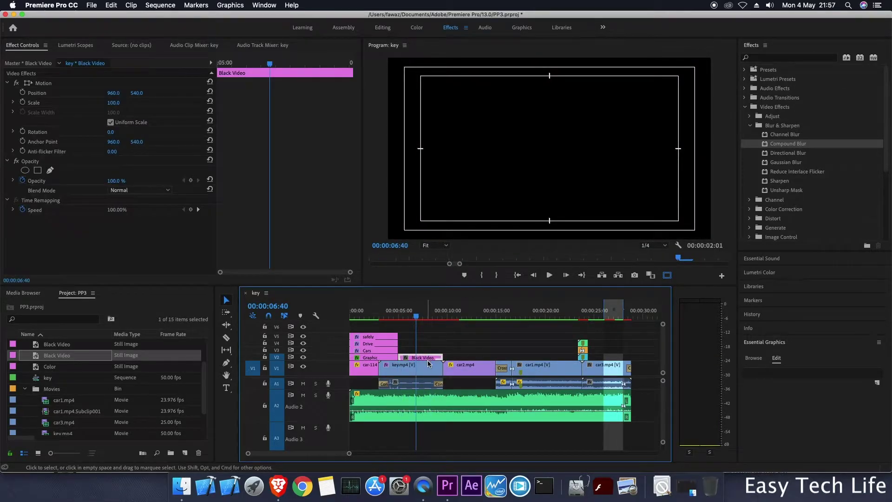
Apply the Ramp effect to the Black Video clip and set the vertical Start of Ramp value to 461
{"action": "left_click", "coordinate": [767, 60]}
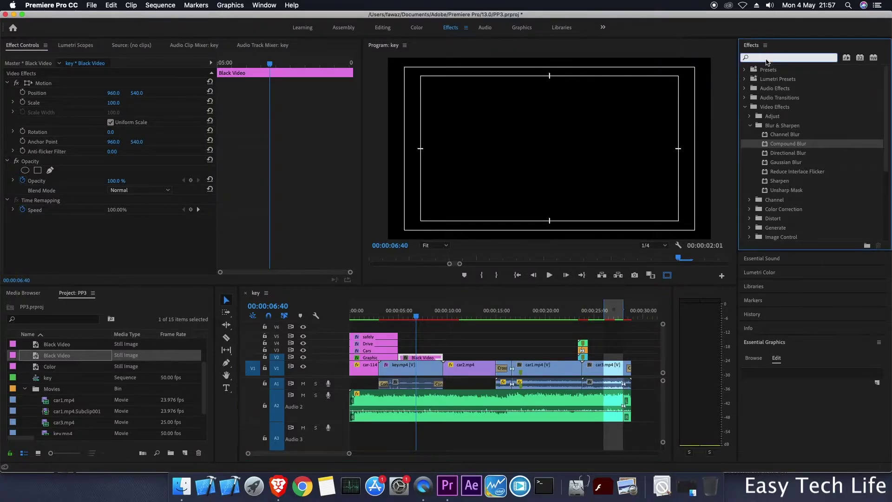
{"action": "type", "text": "ramp"}
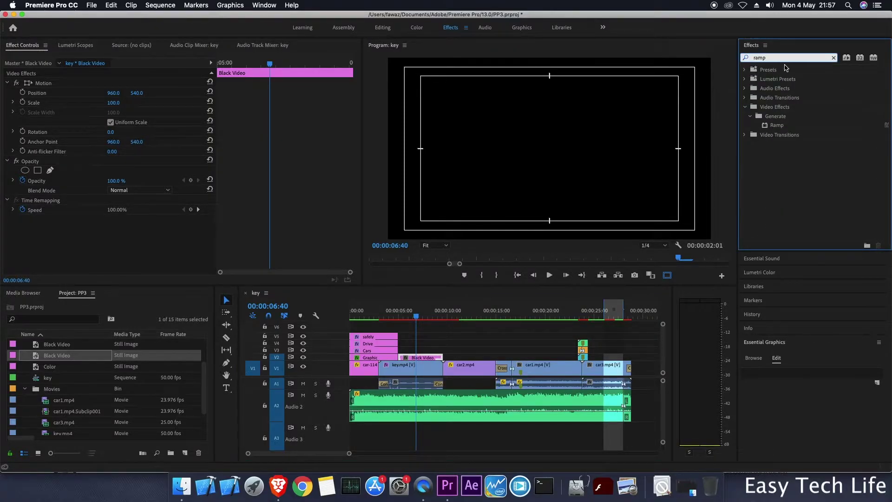
{"action": "left_click", "coordinate": [772, 126]}
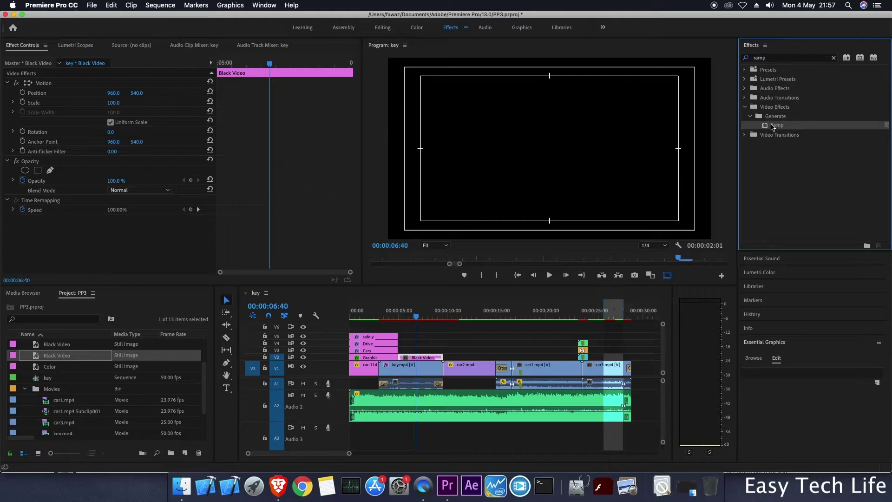
{"action": "left_click_drag", "start_coordinate": [773, 127], "coordinate": [420, 352]}
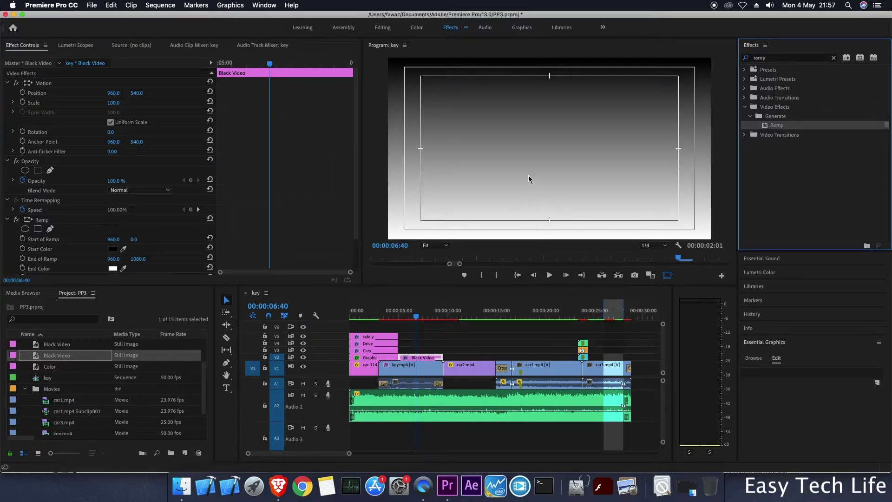
{"action": "left_click_drag", "start_coordinate": [550, 68], "coordinate": [551, 61]}
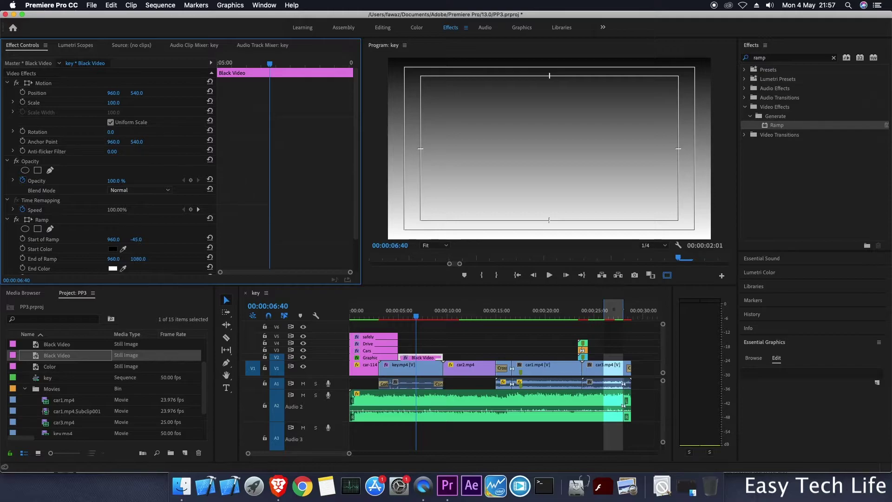
{"action": "left_click_drag", "start_coordinate": [135, 239], "coordinate": [294, 239]}
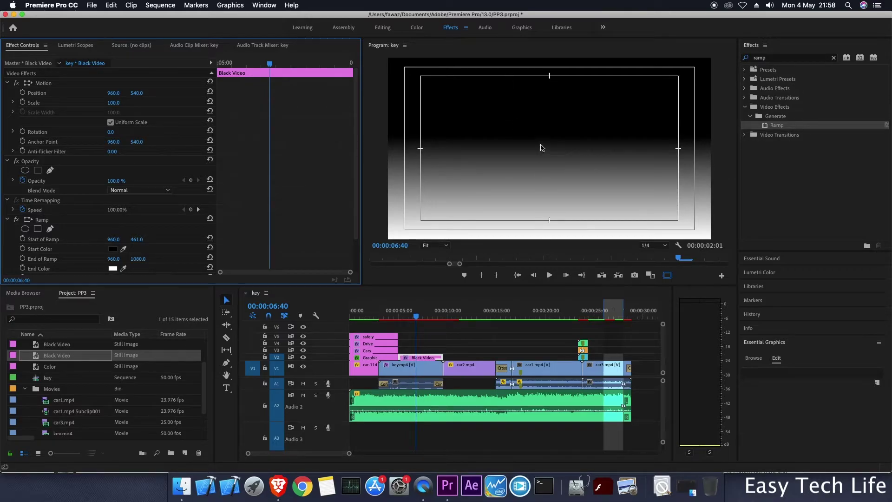
Nest the Black Video clip on track V2, accepting the suggested sequence name
{"action": "left_click", "coordinate": [416, 327]}
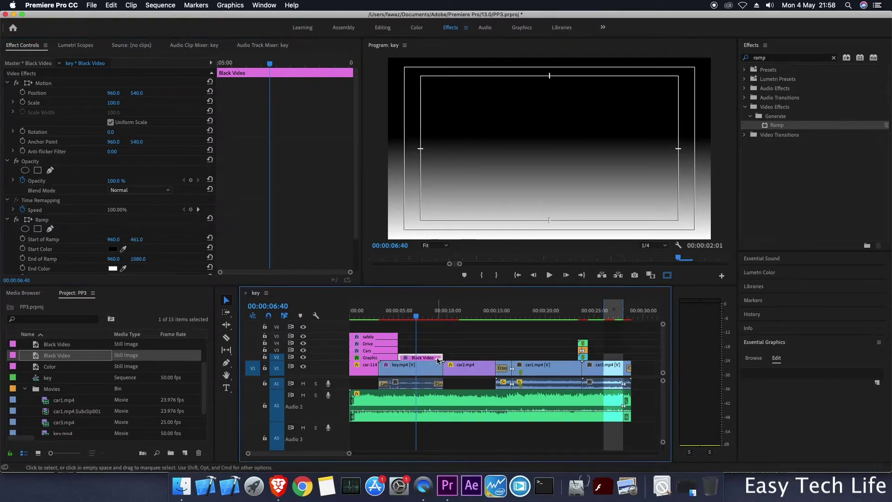
{"action": "left_click_drag", "start_coordinate": [417, 316], "coordinate": [397, 316]}
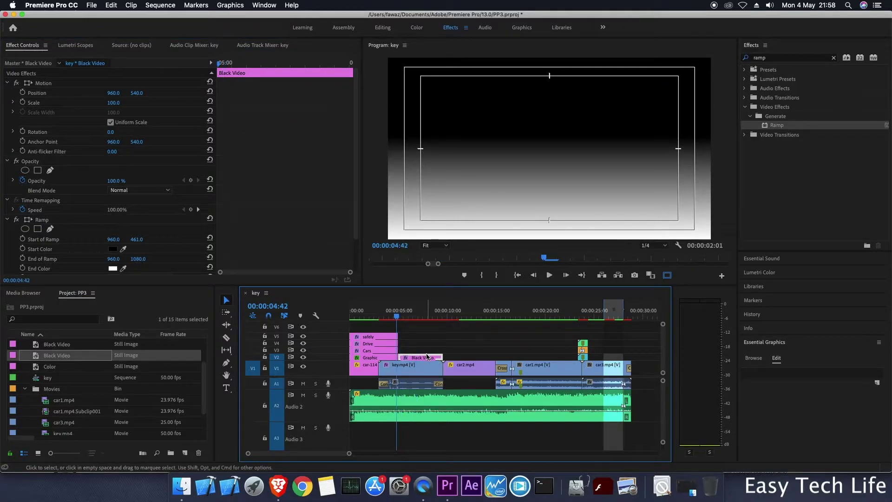
{"action": "left_click", "coordinate": [427, 360]}
{"action": "right_click", "coordinate": [427, 360]}
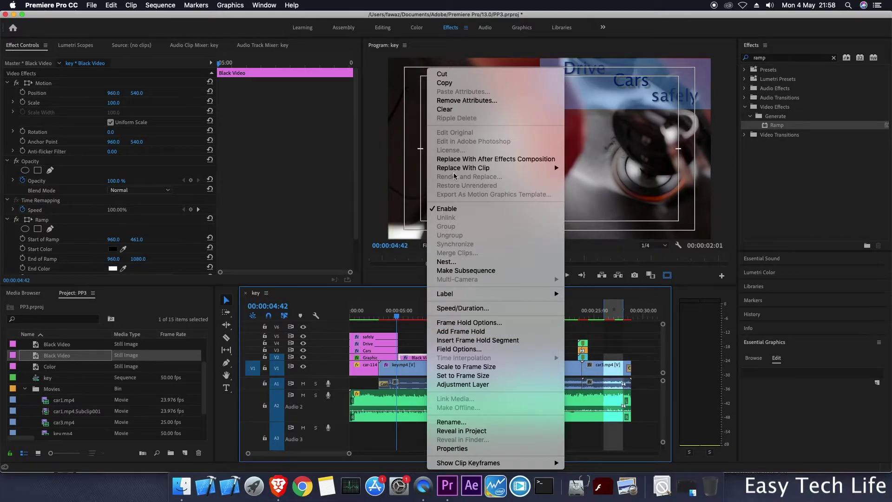
{"action": "left_click", "coordinate": [415, 358]}
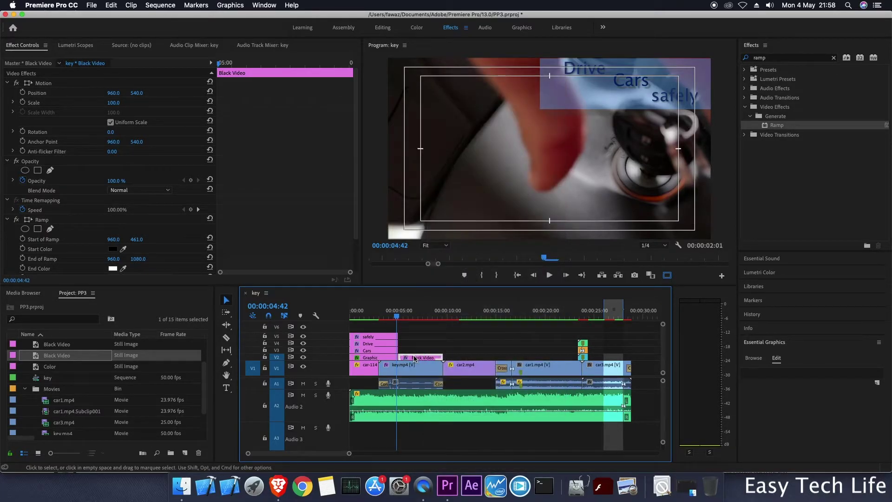
{"action": "right_click", "coordinate": [415, 358]}
{"action": "left_click", "coordinate": [444, 262]}
{"action": "left_click", "coordinate": [462, 255]}
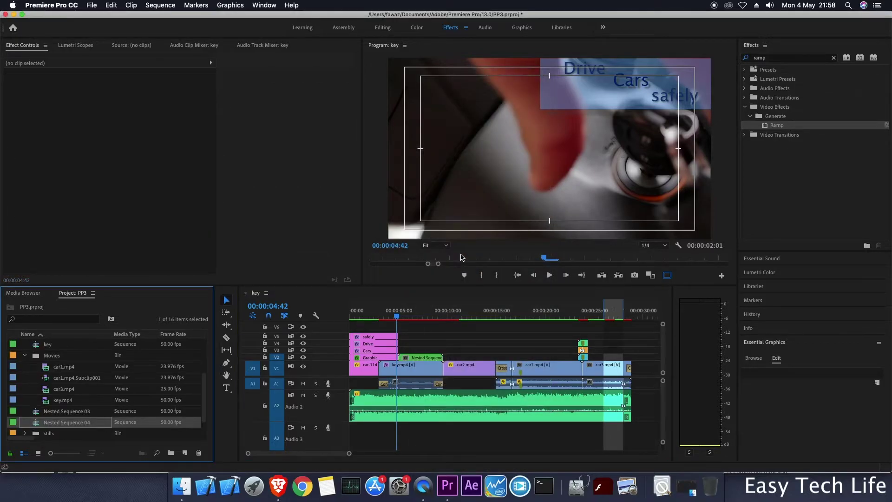
Set the Blur Layer of key.mp4's Compound Blur to Video 2 and hide track V2's output
{"action": "left_click", "coordinate": [425, 357]}
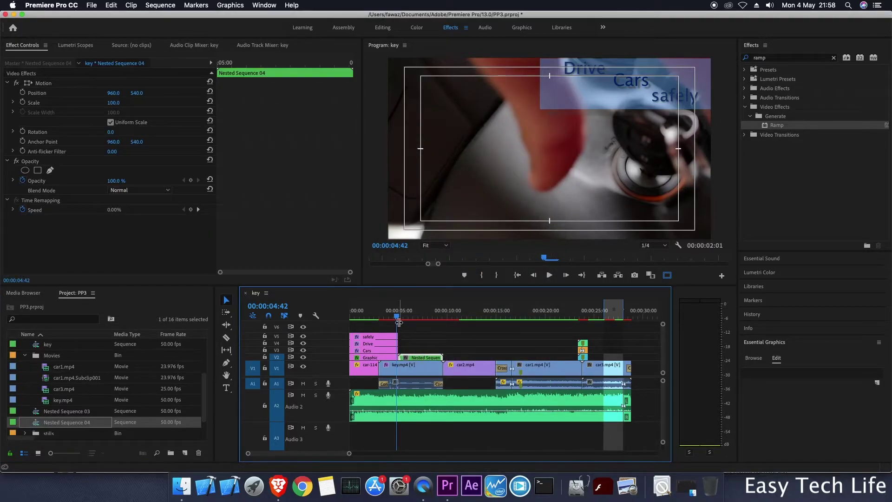
{"action": "left_click_drag", "start_coordinate": [397, 323], "coordinate": [400, 321]}
{"action": "left_click", "coordinate": [421, 371]}
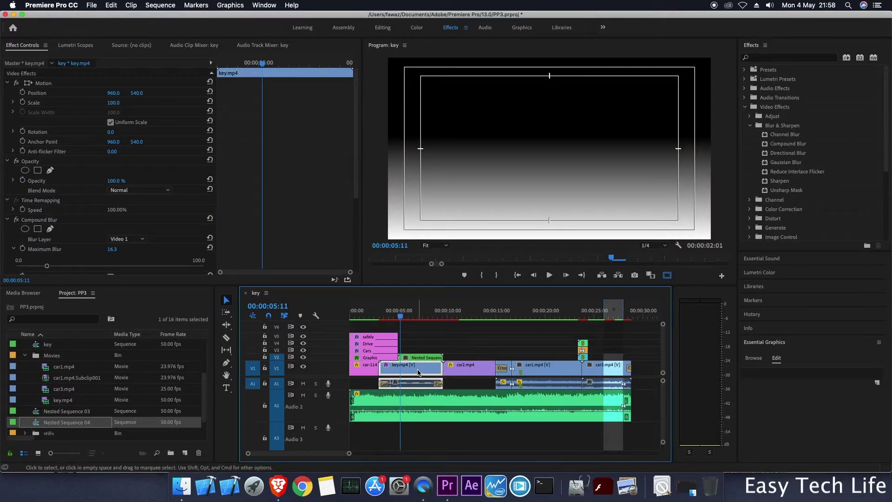
{"action": "left_click", "coordinate": [358, 202]}
{"action": "left_click_drag", "start_coordinate": [358, 201], "coordinate": [358, 247]}
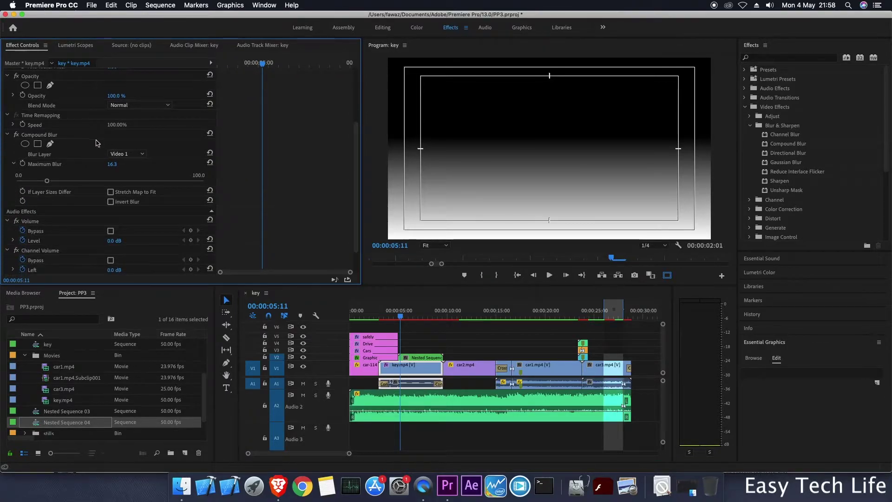
{"action": "left_click", "coordinate": [50, 135]}
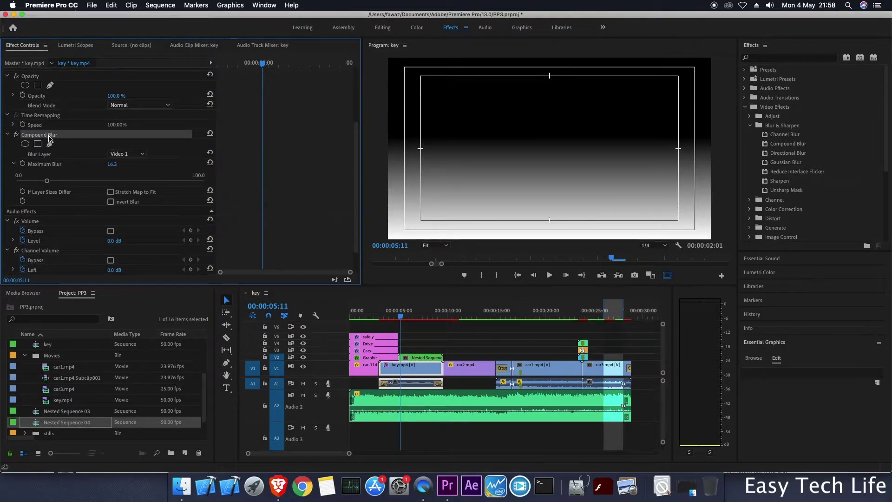
{"action": "left_click", "coordinate": [134, 157]}
{"action": "left_click", "coordinate": [130, 231]}
{"action": "left_click", "coordinate": [304, 358]}
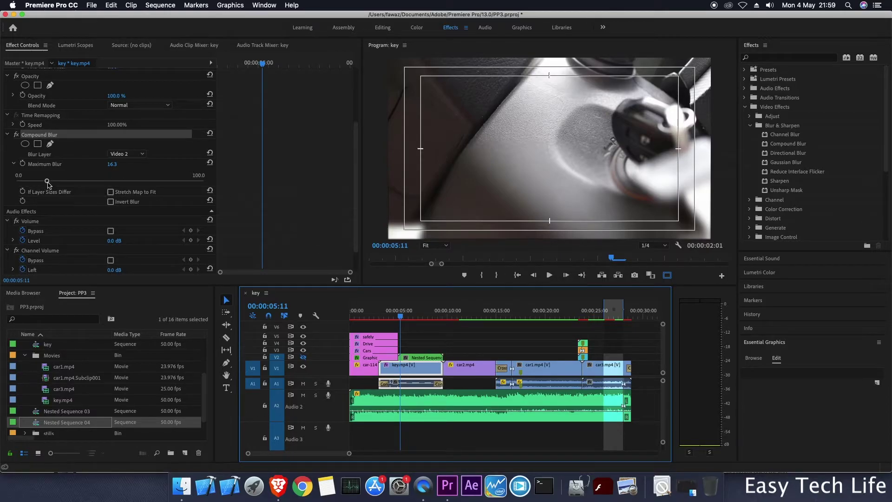
Set Compound Blur's Maximum Blur to 94.3 and preview the clip, briefly showing track V2 to compare it with the ramp
{"action": "left_click_drag", "start_coordinate": [47, 184], "coordinate": [192, 193]}
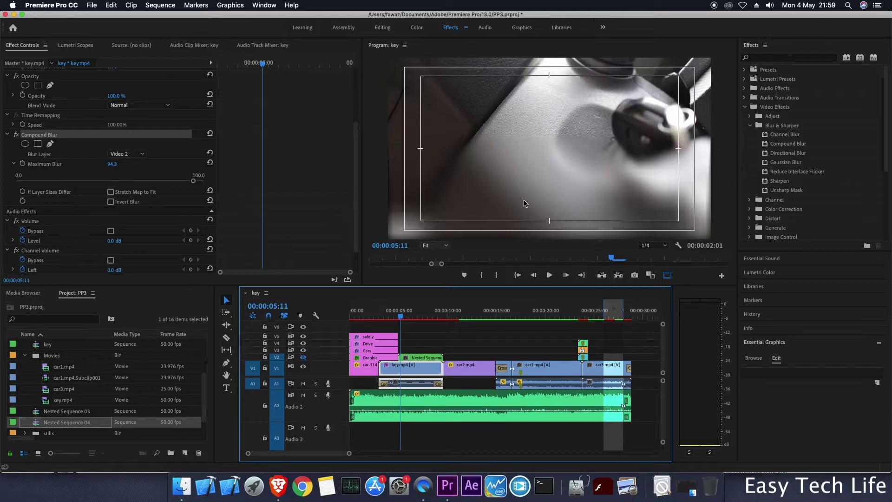
{"action": "left_click", "coordinate": [303, 358]}
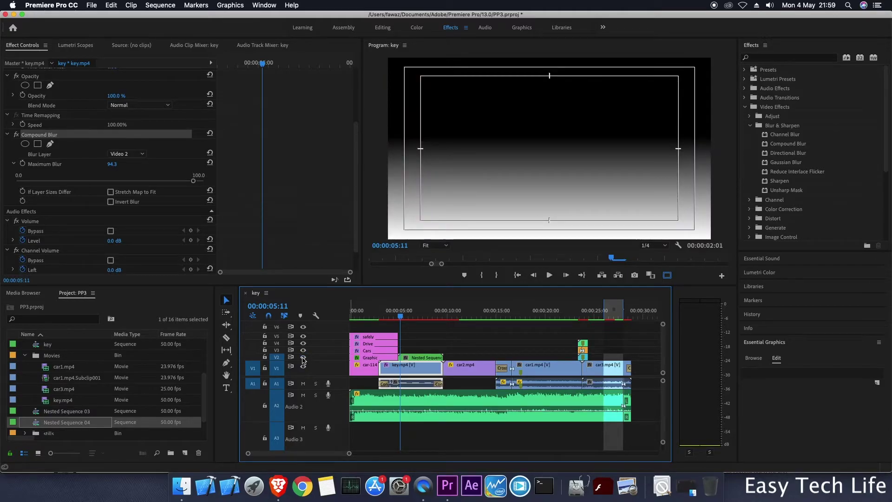
{"action": "left_click", "coordinate": [303, 357]}
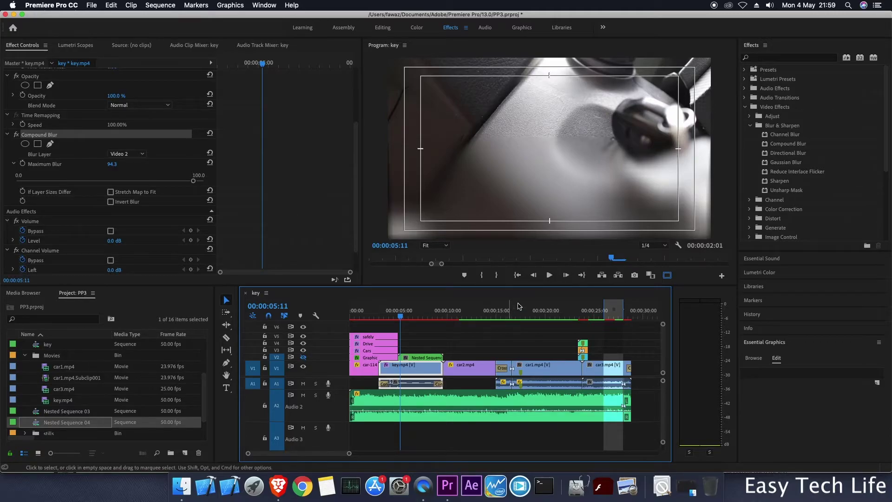
{"action": "left_click", "coordinate": [550, 275]}
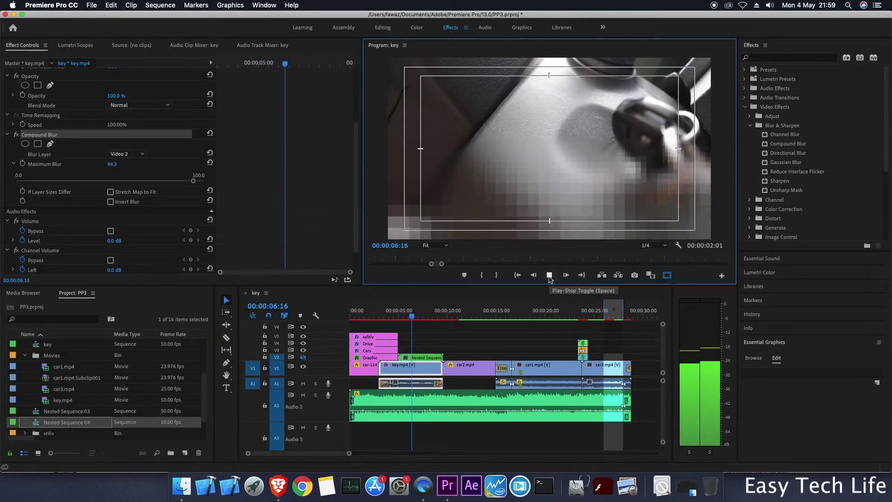
{"action": "key", "text": "space"}
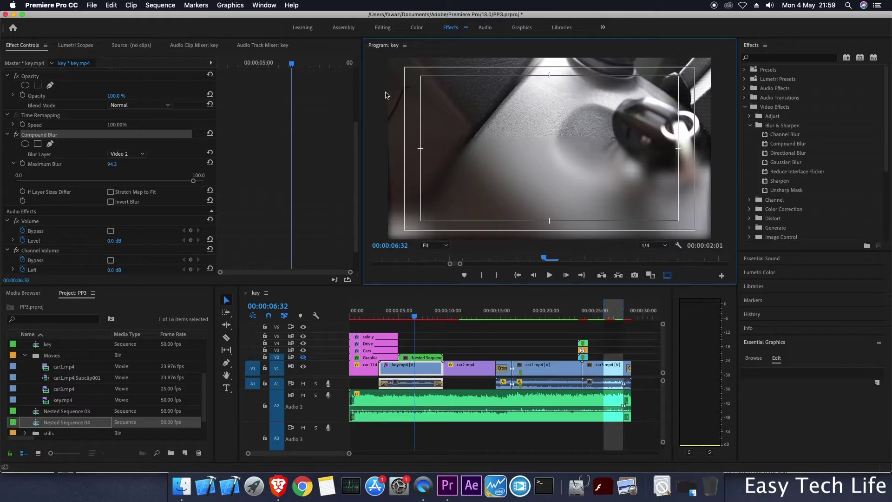
{"action": "left_click", "coordinate": [304, 357]}
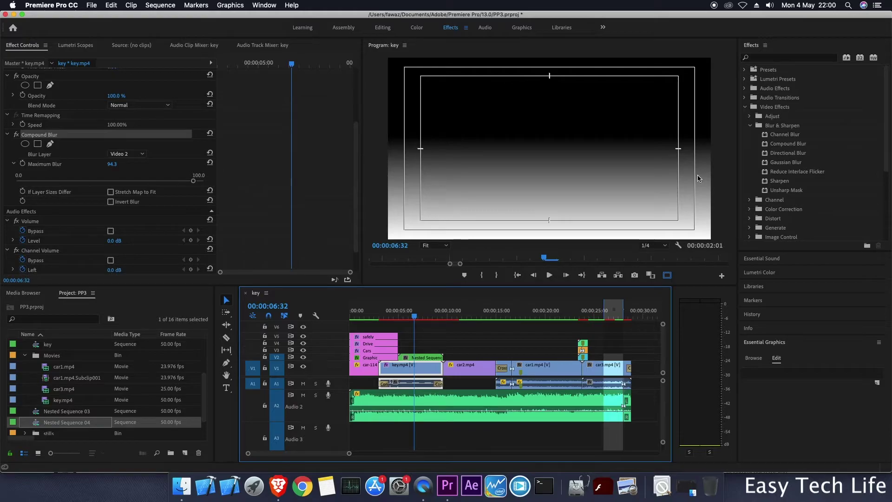
{"action": "key", "text": "super+z"}
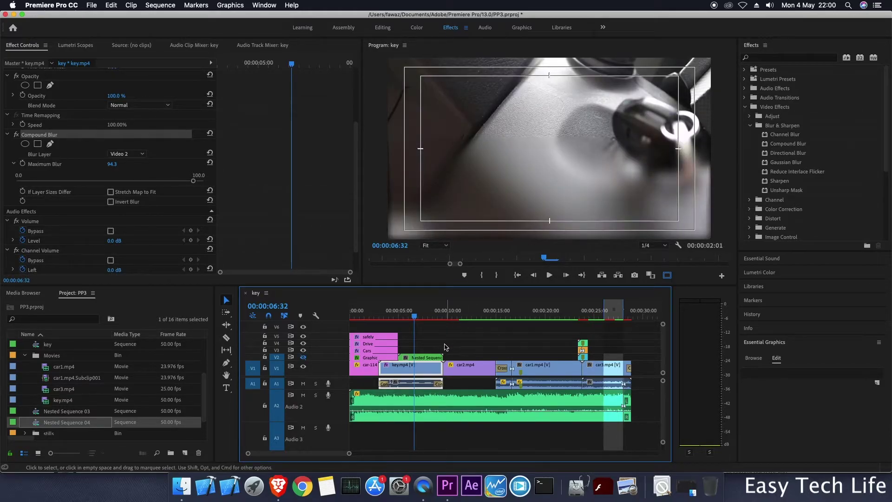
Delete the nested sequence above key.mp4 and set the clip's Compound Blur to layer Video 1 with Maximum Blur 42.8
{"action": "left_click", "coordinate": [431, 358]}
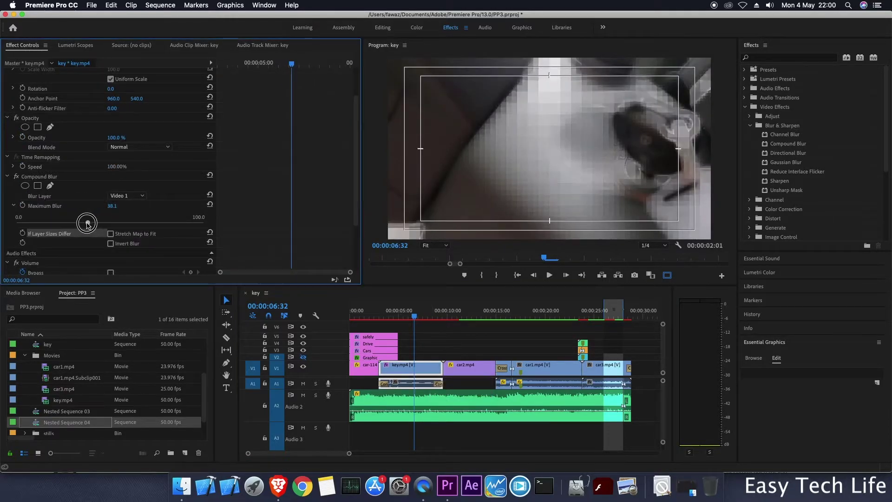
{"action": "mouse_move", "coordinate": [88, 226]}
{"action": "left_mouse_down"}
{"action": "mouse_move", "coordinate": [126, 226]}
{"action": "mouse_move", "coordinate": [21, 228]}
{"action": "mouse_move", "coordinate": [97, 229]}
{"action": "left_mouse_up"}
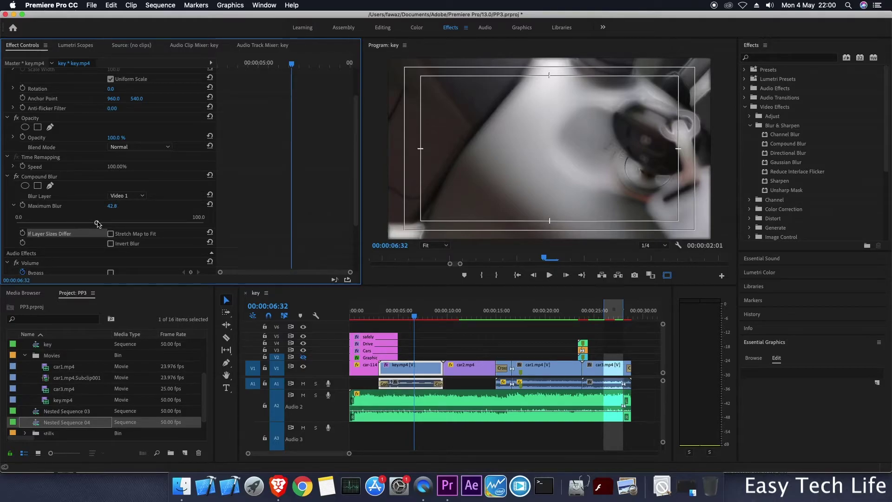
Enable Invert Blur in Compound Blur and test Maximum Blur at 95.5 before lowering it again
{"action": "left_click", "coordinate": [111, 244]}
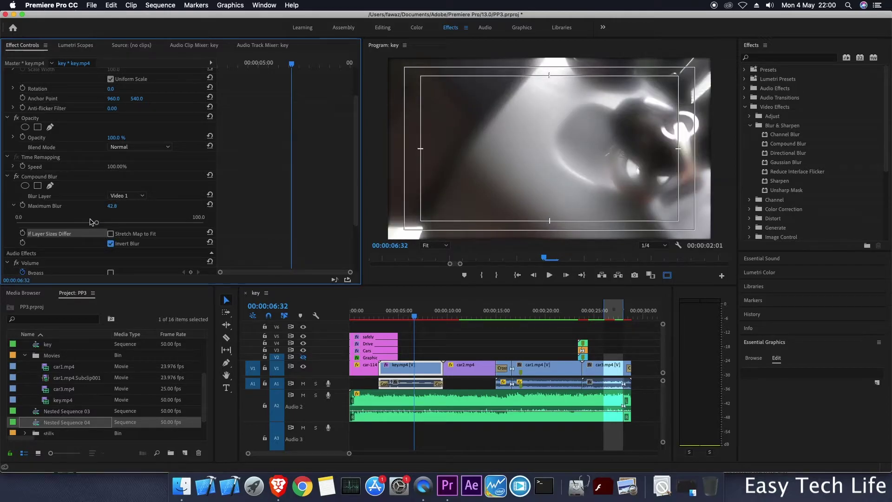
{"action": "left_click_drag", "start_coordinate": [96, 224], "coordinate": [195, 226]}
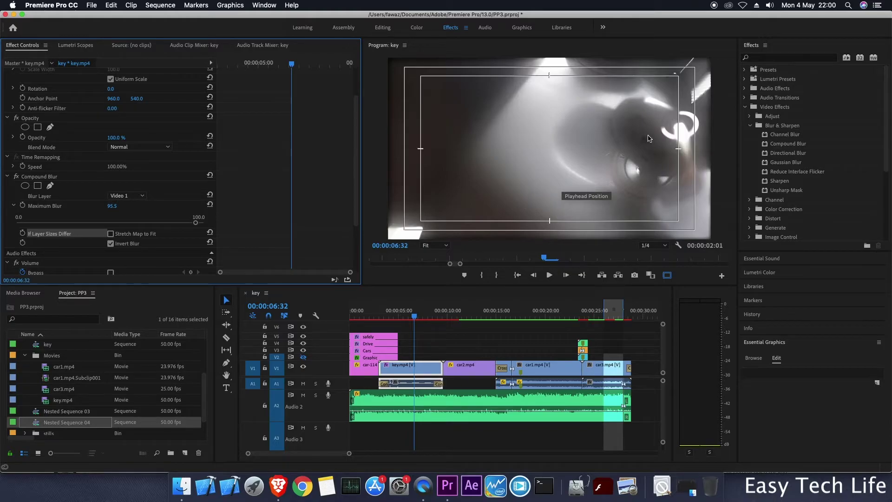
{"action": "left_click_drag", "start_coordinate": [195, 223], "coordinate": [78, 222]}
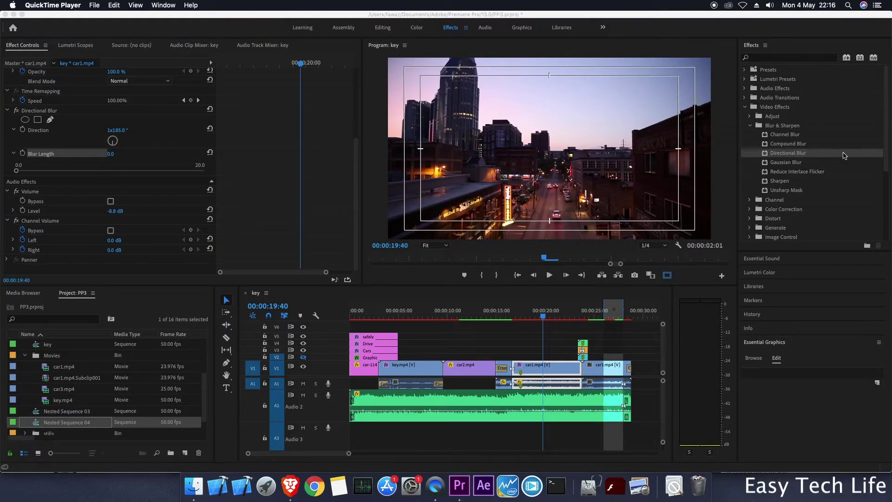
Apply a second Directional Blur to the car1.mp4 clip and expand its Direction and Blur Length controls
{"action": "left_click", "coordinate": [790, 156]}
{"action": "left_click_drag", "start_coordinate": [790, 156], "coordinate": [567, 367]}
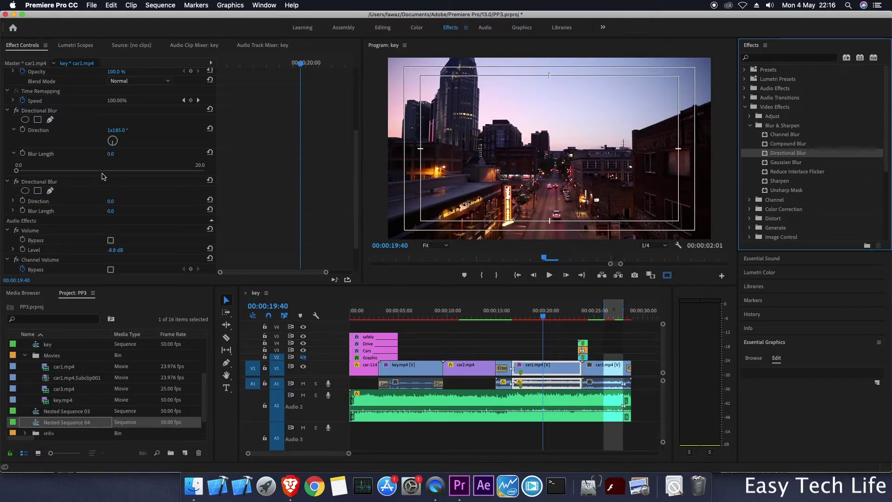
{"action": "left_click", "coordinate": [49, 181]}
{"action": "scroll", "coordinate": [356, 166], "scroll_direction": "down", "scroll_amount": 3}
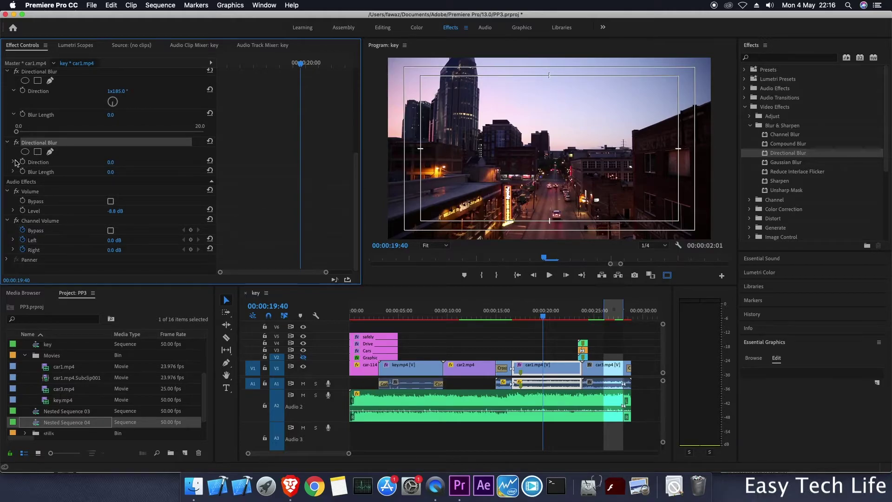
{"action": "left_click", "coordinate": [13, 161]}
{"action": "left_click", "coordinate": [13, 185]}
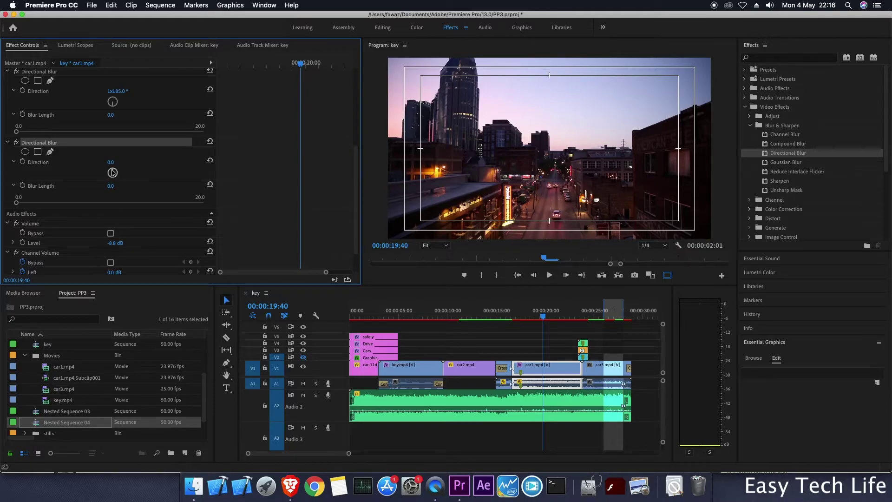
Set the second Directional Blur's Blur Length to 20 and try Direction at 180°, 95.3° and 183.5°
{"action": "left_click_drag", "start_coordinate": [112, 172], "coordinate": [114, 184]}
{"action": "left_click", "coordinate": [115, 162]}
{"action": "type", "text": "180"}
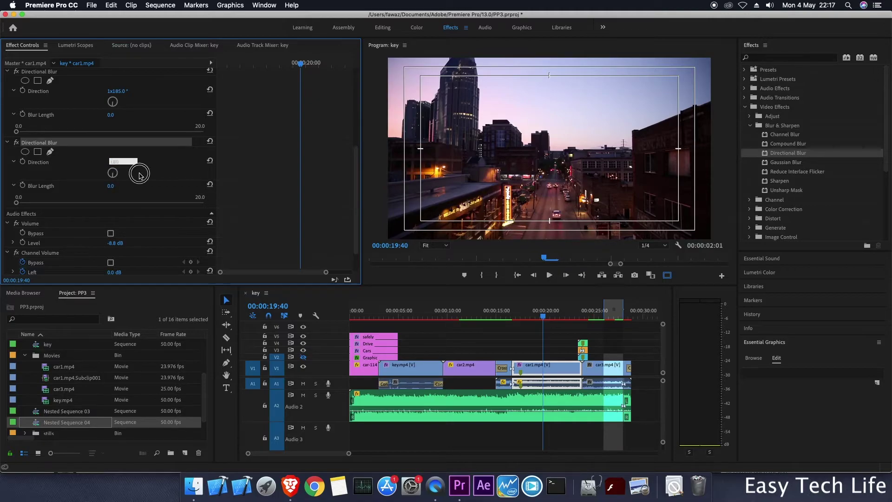
{"action": "left_click", "coordinate": [37, 206]}
{"action": "left_click_drag", "start_coordinate": [18, 206], "coordinate": [211, 208]}
{"action": "left_click_drag", "start_coordinate": [116, 178], "coordinate": [122, 175]}
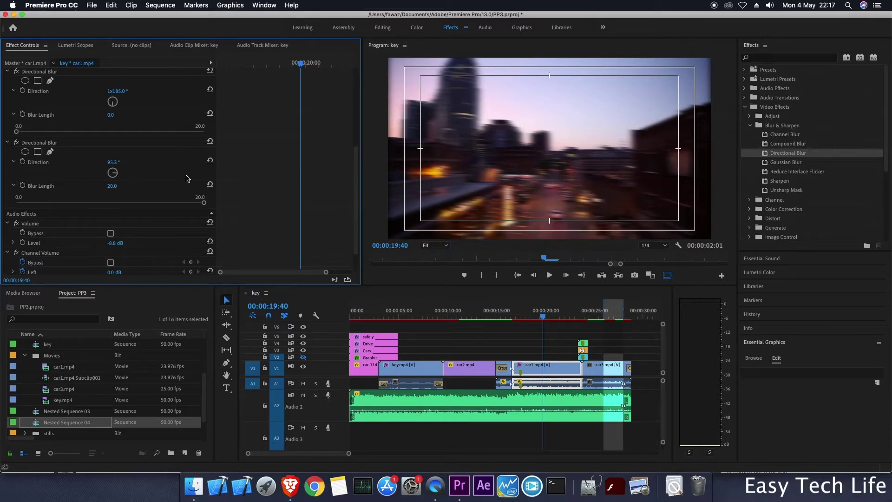
{"action": "left_click_drag", "start_coordinate": [119, 175], "coordinate": [113, 182]}
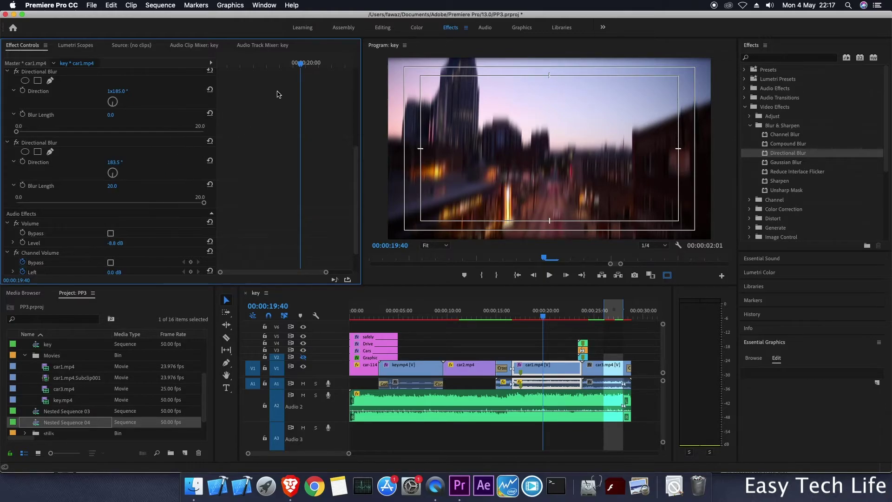
Move the playhead to 00:00:17:43 and reset the second Directional Blur's Blur Length and Direction
{"action": "left_click_drag", "start_coordinate": [299, 65], "coordinate": [297, 64]}
{"action": "left_click_drag", "start_coordinate": [271, 68], "coordinate": [248, 71]}
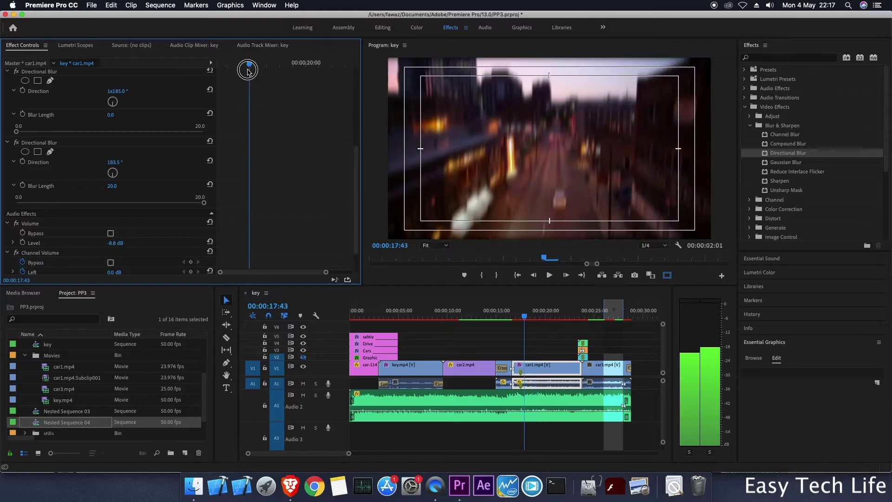
{"action": "left_click", "coordinate": [210, 184]}
{"action": "left_click", "coordinate": [210, 161]}
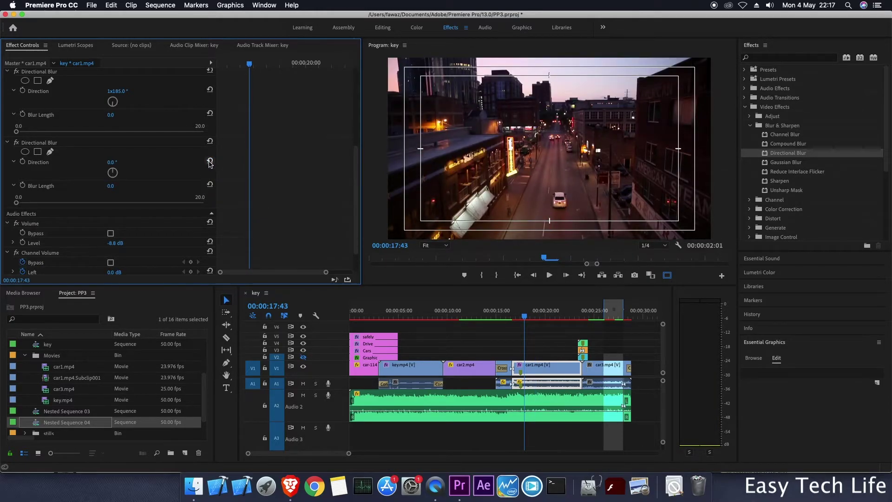
Keyframe the second Directional Blur's Direction from 0° at 00:00:17:43 to 2x180° at 00:00:20:27
{"action": "left_click", "coordinate": [23, 163]}
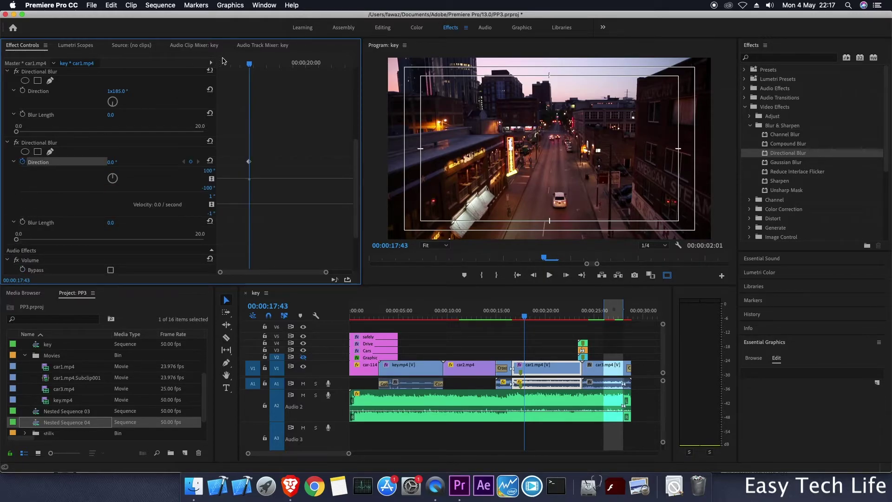
{"action": "left_click_drag", "start_coordinate": [249, 65], "coordinate": [320, 72]}
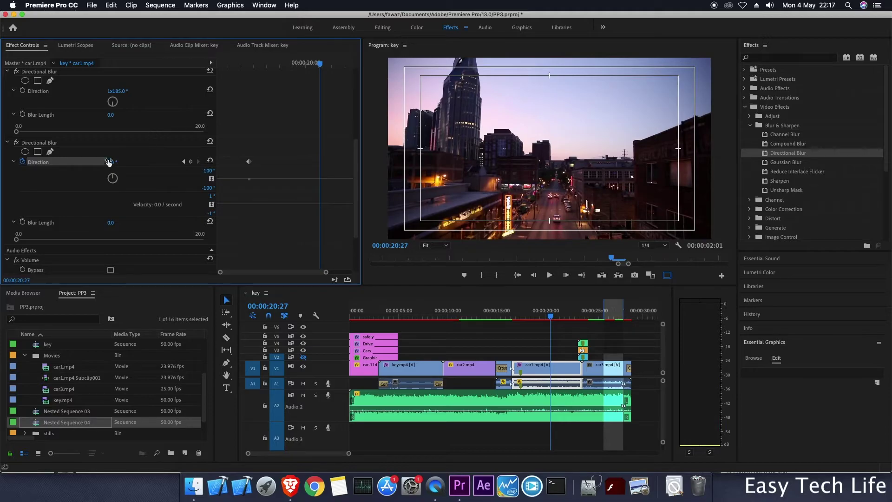
{"action": "left_click_drag", "start_coordinate": [111, 161], "coordinate": [130, 161]}
{"action": "left_click", "coordinate": [132, 161]}
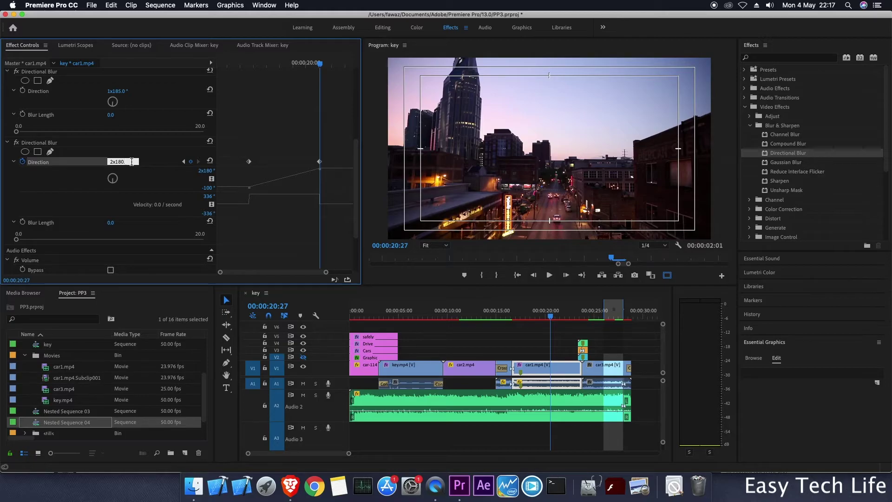
{"action": "key", "text": "Return"}
Keyframe Blur Length from 0 at 00:00:17:42 to 20 one frame on, and add a keyframe near the last Direction keyframe
{"action": "left_click_drag", "start_coordinate": [322, 67], "coordinate": [250, 86]}
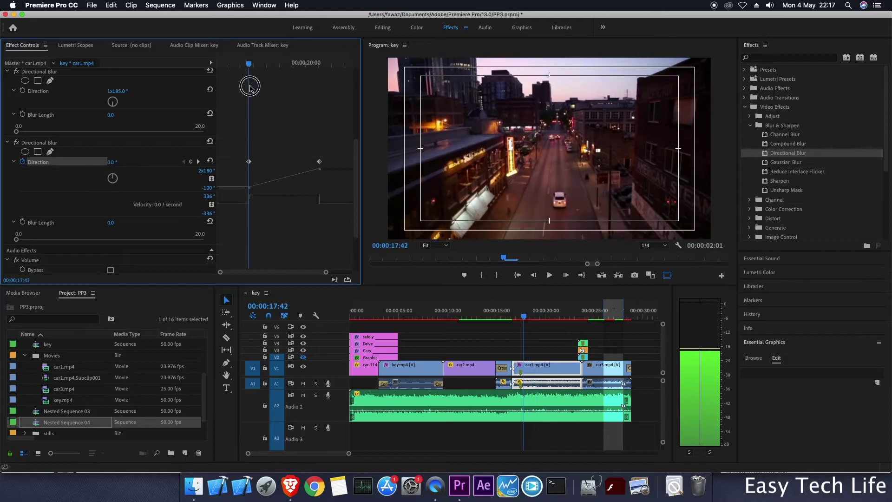
{"action": "mouse_move", "coordinate": [249, 74]}
{"action": "left_mouse_down"}
{"action": "mouse_move", "coordinate": [261, 76]}
{"action": "mouse_move", "coordinate": [249, 76]}
{"action": "mouse_move", "coordinate": [248, 87]}
{"action": "left_mouse_up"}
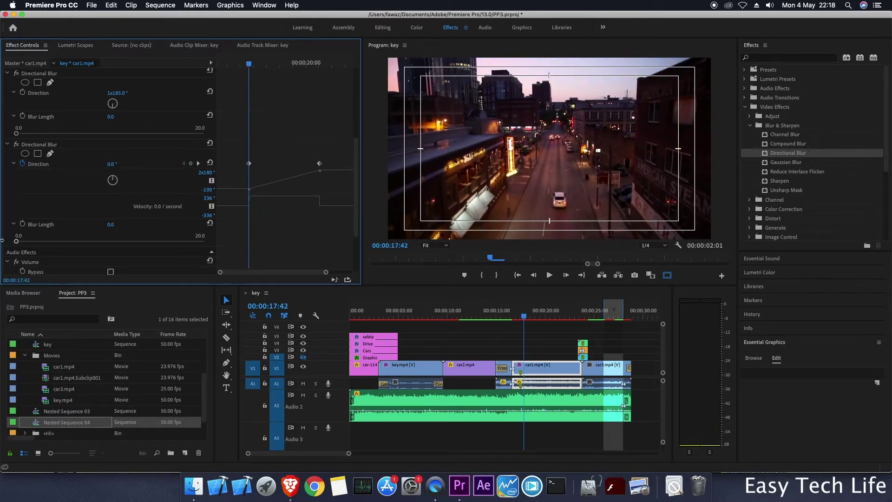
{"action": "left_click", "coordinate": [24, 225]}
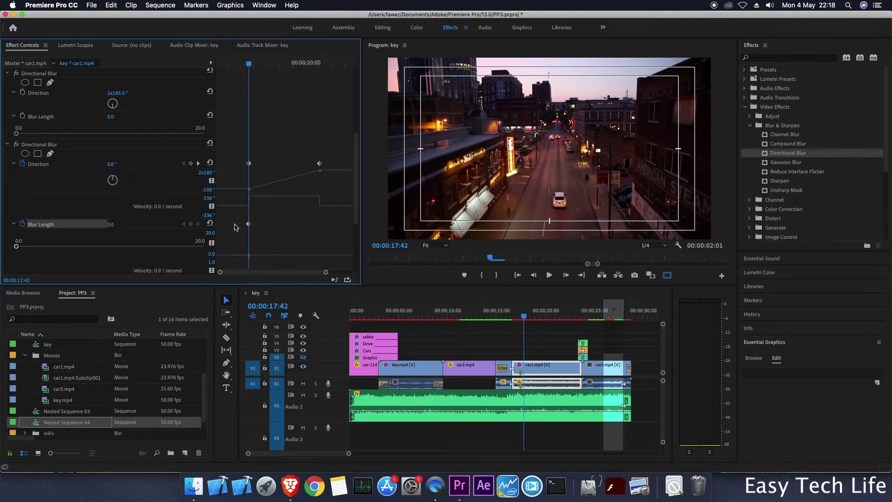
{"action": "key", "text": "Right"}
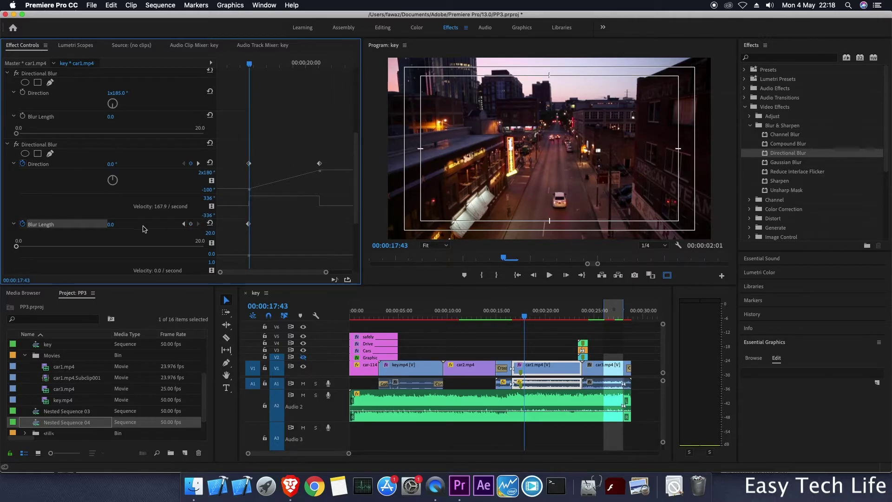
{"action": "left_click_drag", "start_coordinate": [16, 247], "coordinate": [203, 246]}
{"action": "left_click_drag", "start_coordinate": [249, 64], "coordinate": [317, 74]}
{"action": "left_click", "coordinate": [190, 223]}
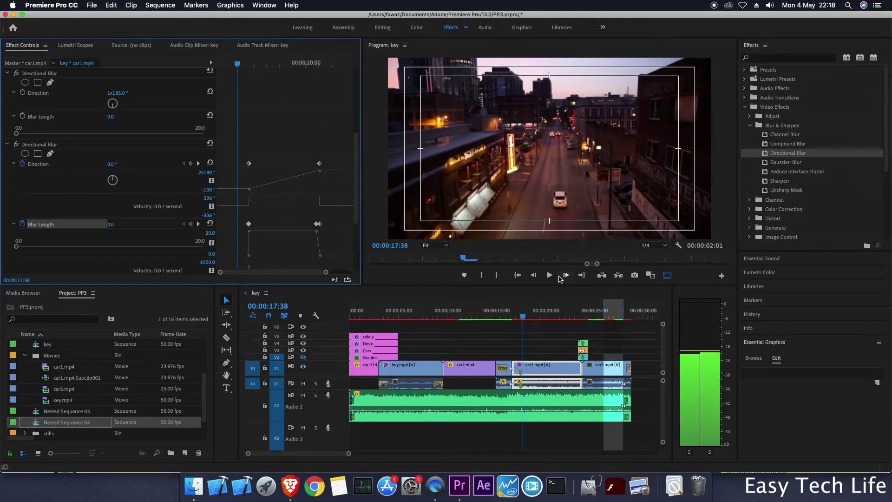
Preview the animated Directional Blur on car1.mp4 in the maximized Program monitor
{"action": "left_click", "coordinate": [548, 275]}
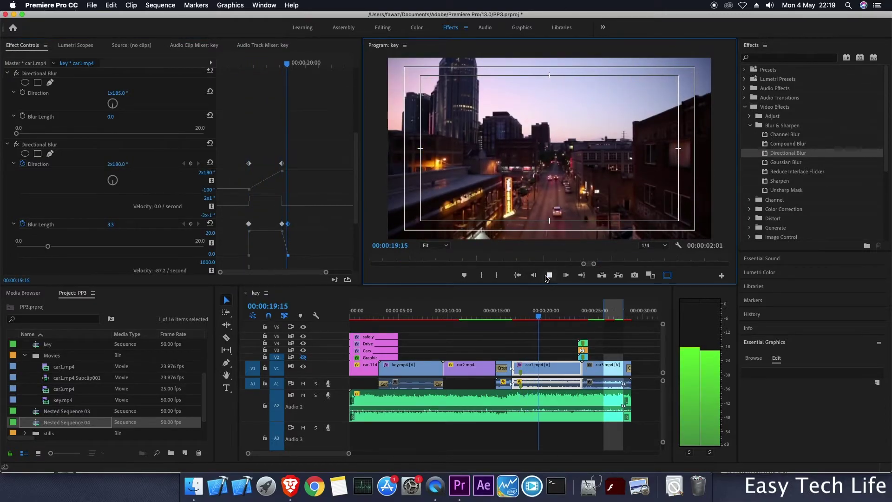
{"action": "key", "text": "grave"}
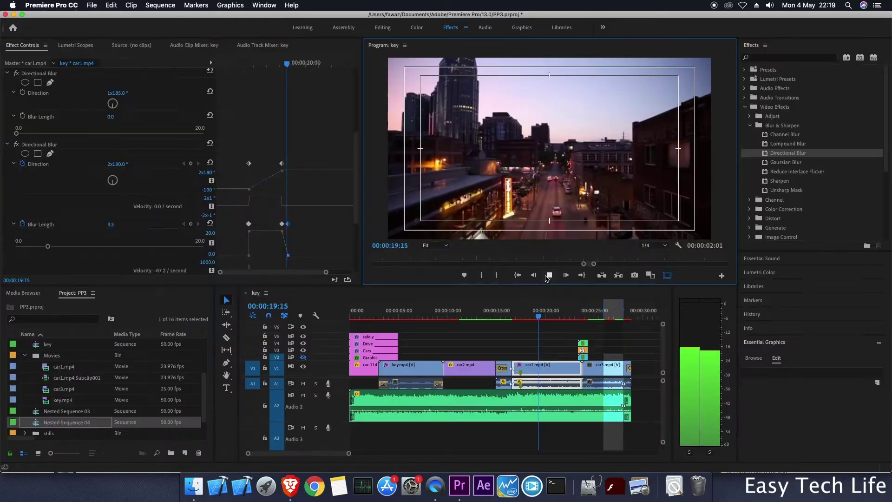
{"action": "left_click", "coordinate": [548, 275]}
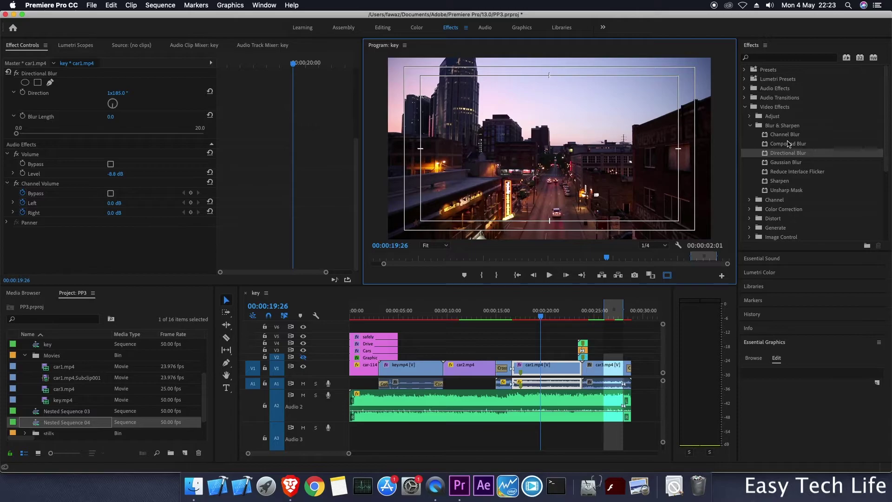
Apply Gaussian Blur to the car1.mp4 clip and delete its remaining Directional Blur
{"action": "left_click", "coordinate": [792, 164]}
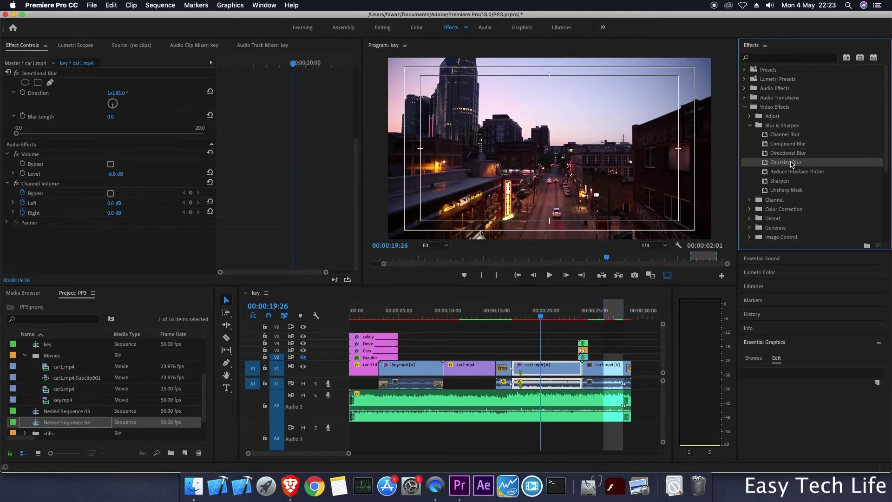
{"action": "left_click", "coordinate": [796, 163]}
{"action": "left_click_drag", "start_coordinate": [796, 164], "coordinate": [557, 377]}
{"action": "mouse_move", "coordinate": [355, 165]}
{"action": "left_mouse_down"}
{"action": "mouse_move", "coordinate": [354, 230]}
{"action": "mouse_move", "coordinate": [361, 176]}
{"action": "left_mouse_up"}
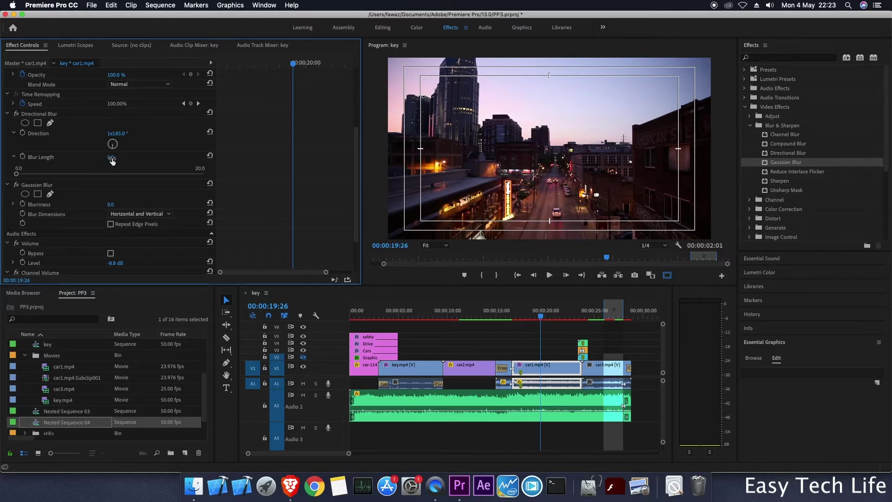
{"action": "key", "text": "Delete"}
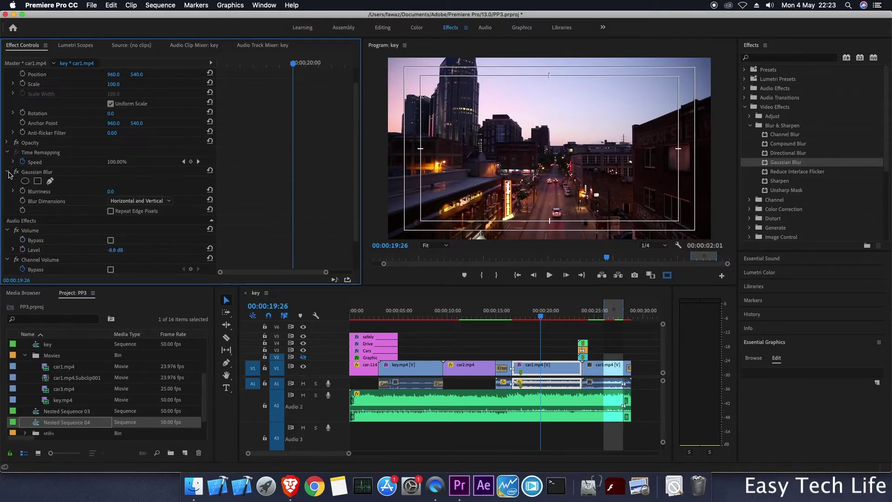
Test Gaussian Blur's Blurriness at 43.9 and lower it to 29.3
{"action": "left_click", "coordinate": [13, 164]}
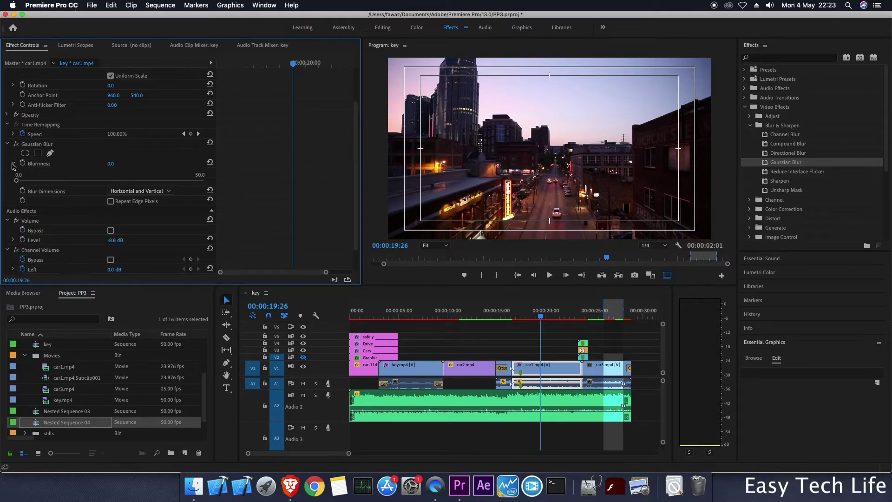
{"action": "left_click_drag", "start_coordinate": [18, 181], "coordinate": [181, 182]}
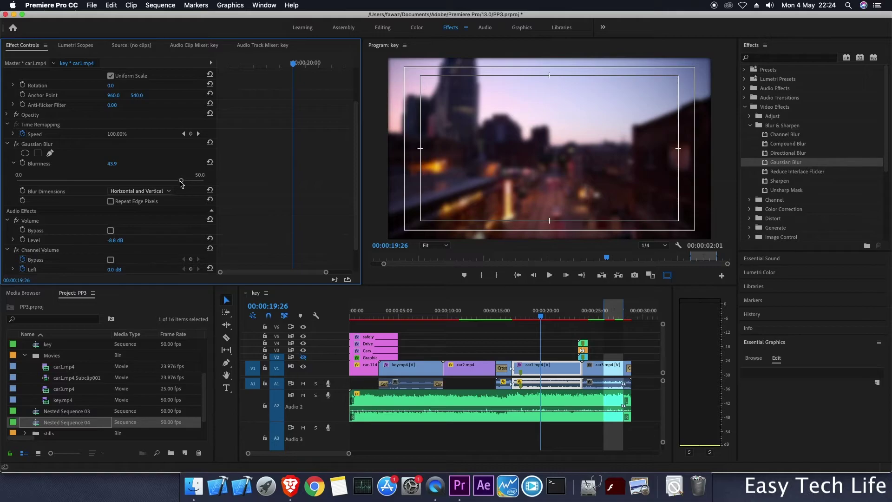
{"action": "left_click_drag", "start_coordinate": [180, 181], "coordinate": [126, 181]}
Try Horizontal blur dimensions on the Gaussian Blur, switch them to Vertical and enable Repeat Edge Pixels
{"action": "left_click", "coordinate": [145, 191]}
{"action": "left_click", "coordinate": [137, 209]}
{"action": "left_click", "coordinate": [153, 193]}
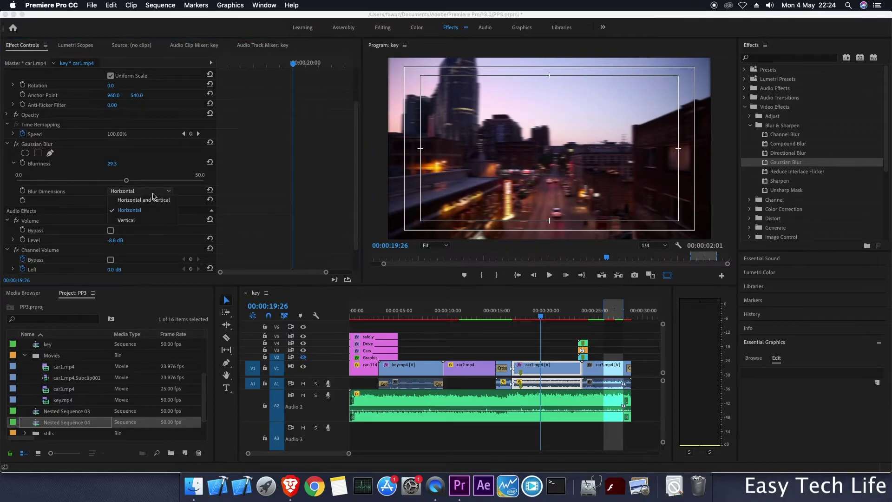
{"action": "left_click", "coordinate": [143, 212]}
{"action": "left_click", "coordinate": [145, 192]}
{"action": "left_click", "coordinate": [139, 220]}
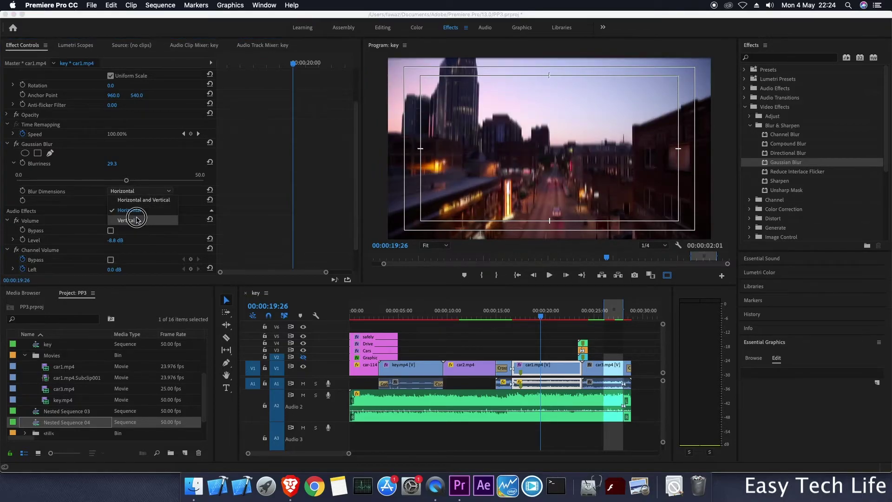
{"action": "left_click", "coordinate": [111, 202]}
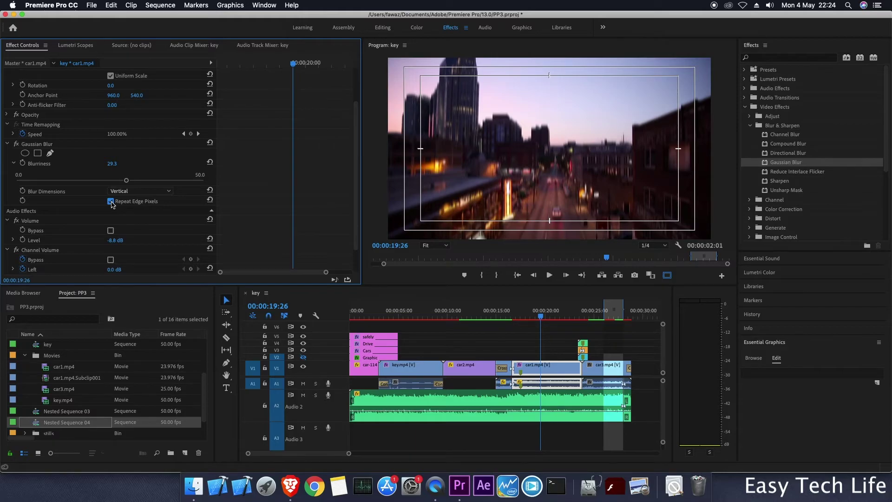
Raise Gaussian Blur's Blurriness to 42.6 and move the playhead to 00:00:17:21
{"action": "left_click_drag", "start_coordinate": [127, 180], "coordinate": [176, 186]}
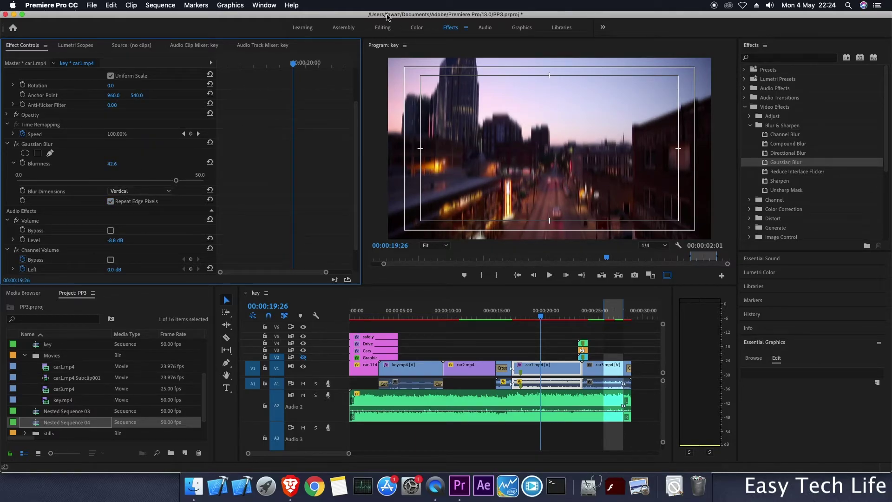
{"action": "left_click_drag", "start_coordinate": [294, 63], "coordinate": [238, 64]}
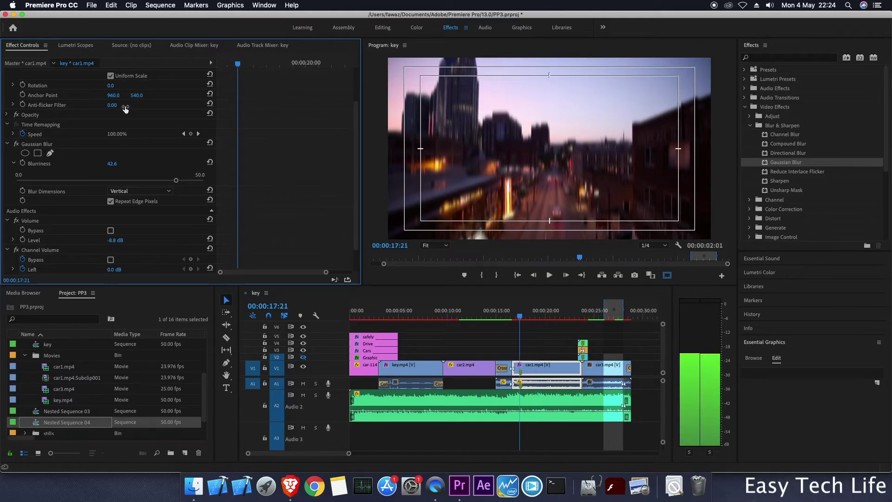
{"action": "left_click_drag", "start_coordinate": [175, 180], "coordinate": [157, 182]}
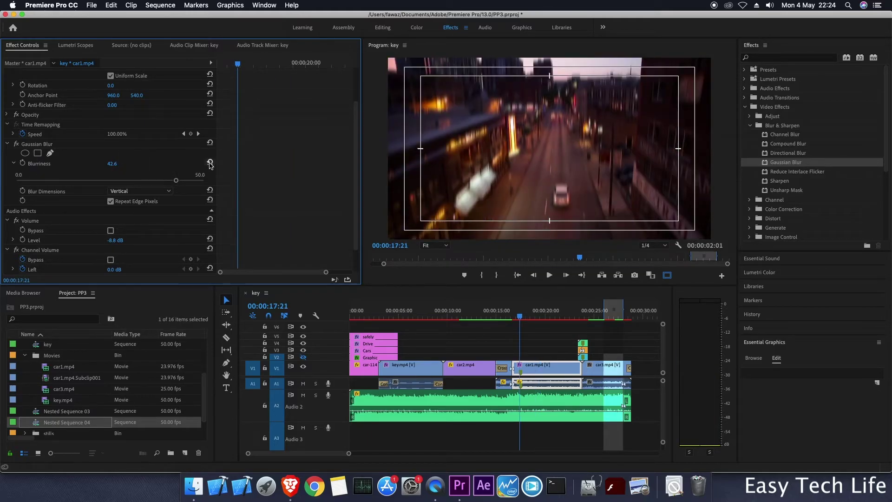
Reset Blurriness and animate it with keyframes over the early part of car1.mp4, starting at 00:00:17:21
{"action": "left_click", "coordinate": [210, 162]}
{"action": "left_click", "coordinate": [22, 163]}
{"action": "left_click_drag", "start_coordinate": [238, 63], "coordinate": [278, 64]}
{"action": "left_click_drag", "start_coordinate": [68, 187], "coordinate": [208, 184]}
{"action": "left_click_drag", "start_coordinate": [278, 63], "coordinate": [235, 65]}
{"action": "left_click", "coordinate": [210, 162]}
Play the Gaussian Blur animation in the maximized Program monitor, stopping at 00:00:19:32, and restore the panel layout
{"action": "left_click", "coordinate": [549, 276]}
{"action": "key", "text": "grave"}
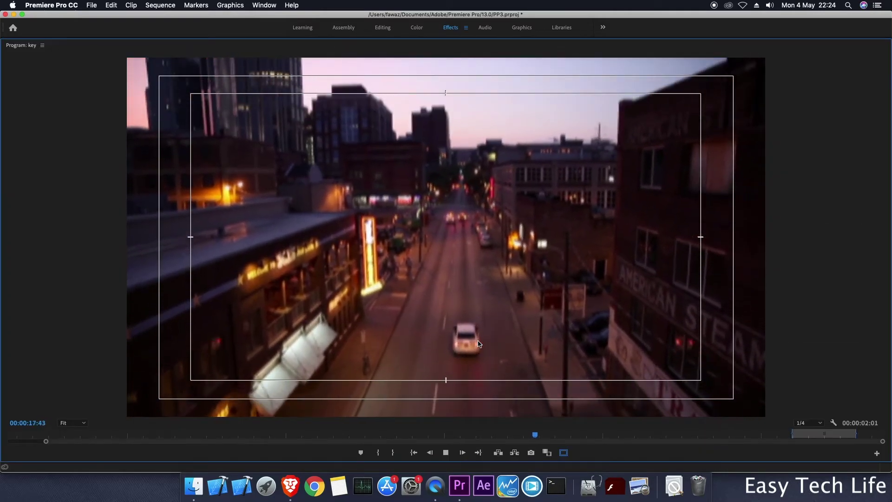
{"action": "key", "text": "space"}
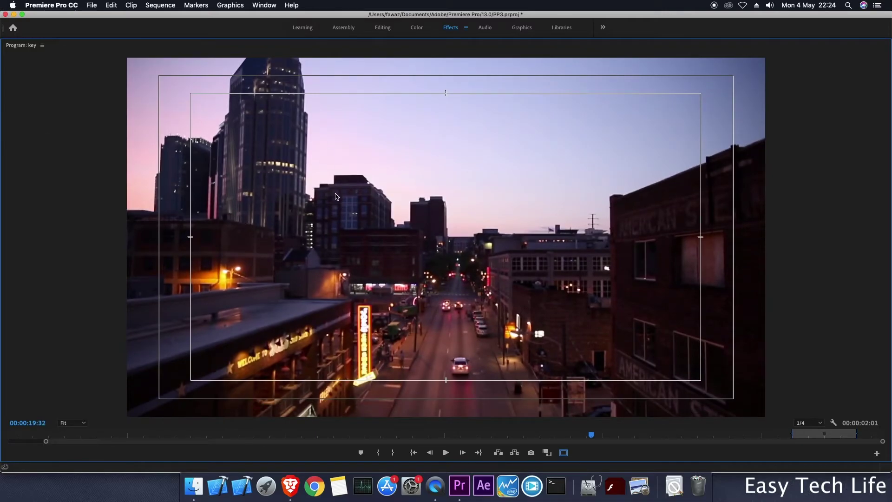
{"action": "key", "text": "grave"}
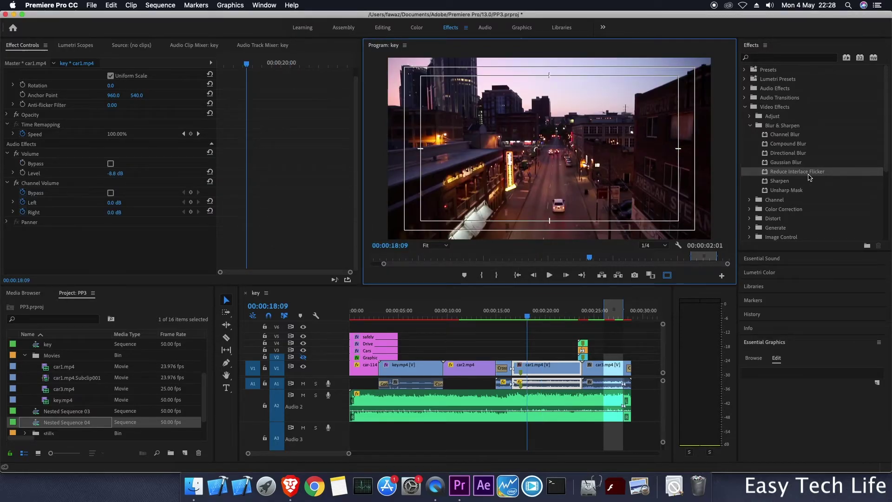
Apply the Reduce Interlace Flicker effect to the car1.mp4 clip and bring its Softness control into view
{"action": "left_click_drag", "start_coordinate": [810, 177], "coordinate": [541, 375]}
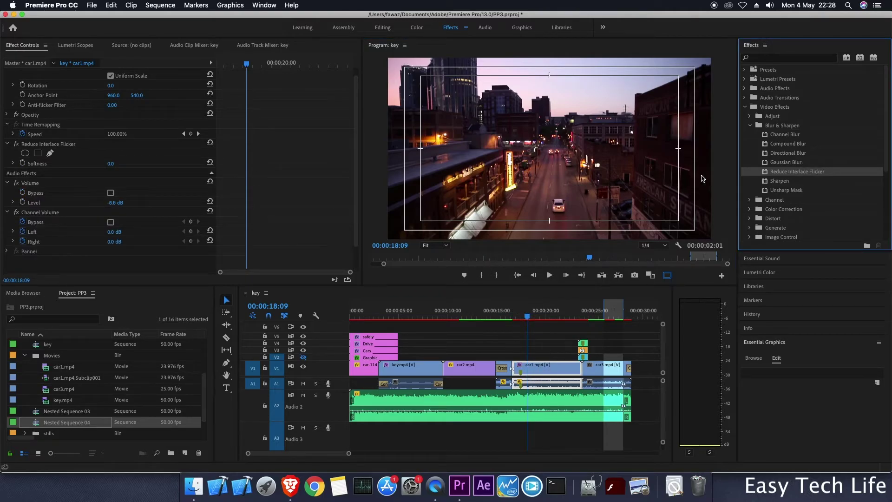
{"action": "scroll", "coordinate": [350, 183], "scroll_direction": "up", "scroll_amount": 1}
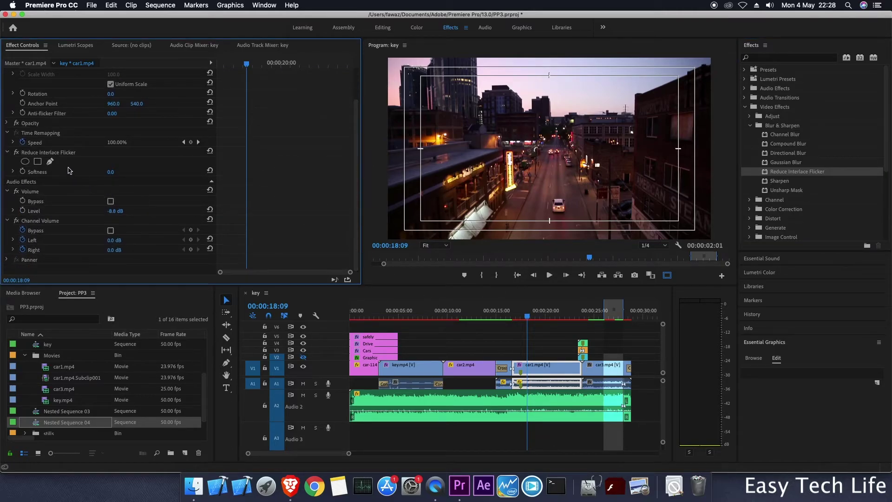
Set Reduce Interlace Flicker's Softness to 2.2 and enlarge the Program monitor view to 75%
{"action": "left_click", "coordinate": [54, 154]}
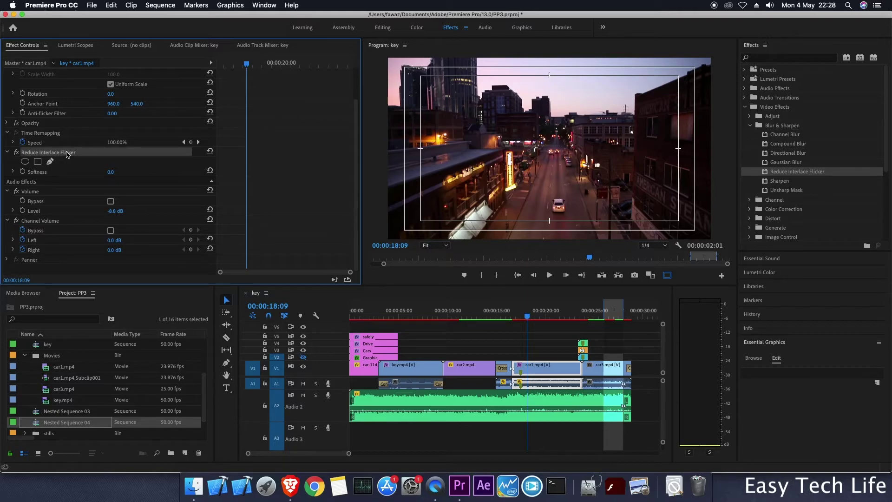
{"action": "left_click", "coordinate": [13, 172]}
{"action": "left_click_drag", "start_coordinate": [18, 188], "coordinate": [150, 188]}
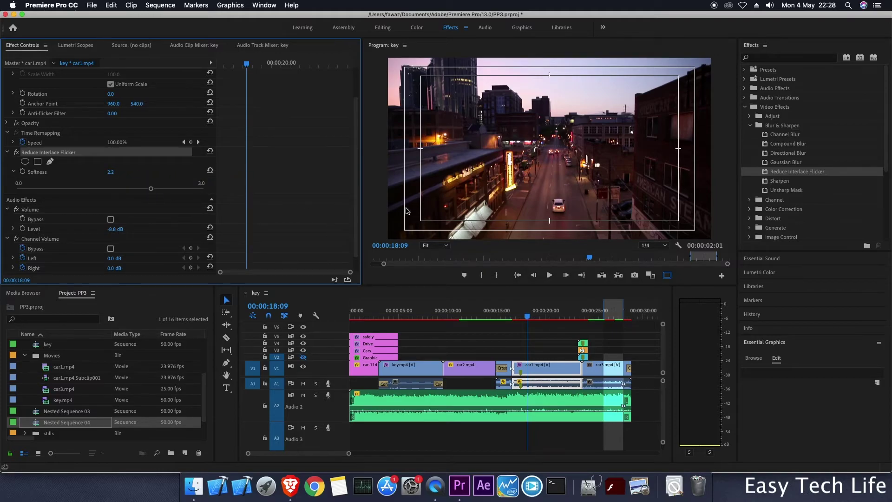
{"action": "left_click", "coordinate": [428, 246]}
{"action": "left_click", "coordinate": [435, 298]}
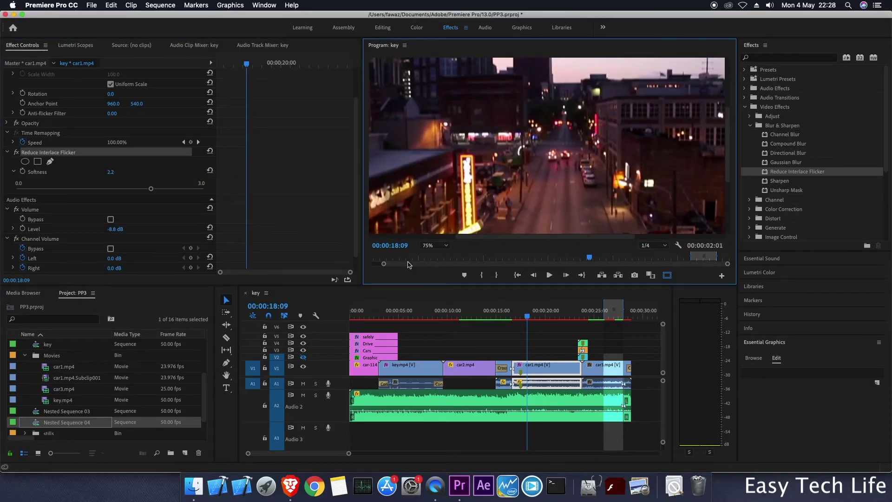
Compare Softness at 0.0 and at a raised value, and remove the Reduce Interlace Flicker effect from car1.mp4
{"action": "left_click_drag", "start_coordinate": [150, 188], "coordinate": [2, 190]}
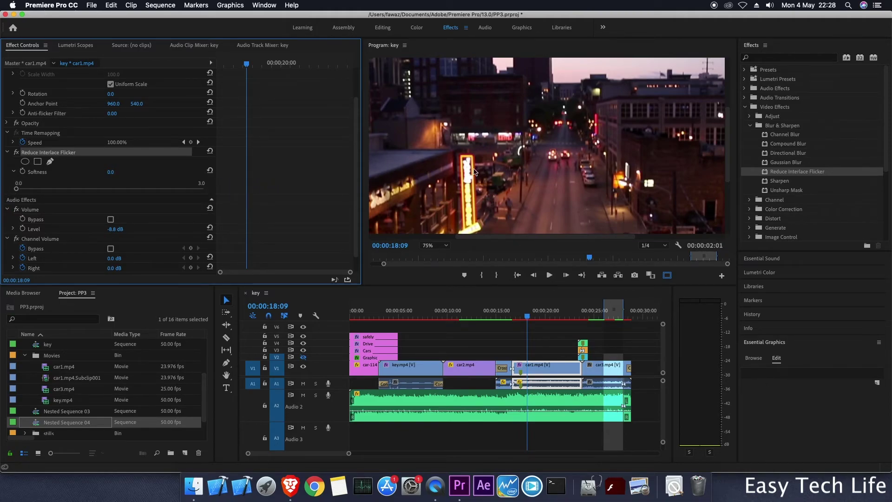
{"action": "left_click_drag", "start_coordinate": [17, 189], "coordinate": [255, 199]}
{"action": "left_click", "coordinate": [58, 154]}
{"action": "key", "text": "BackSpace"}
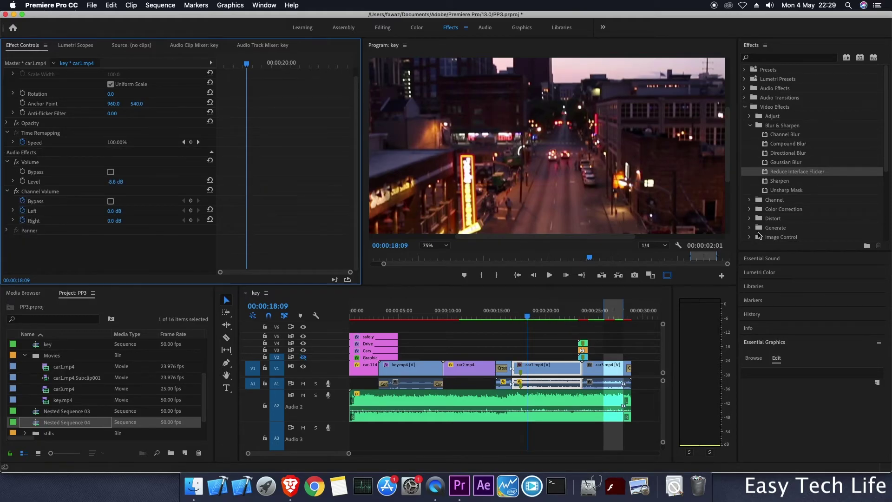
Apply the Sharpen effect to the car1.mp4 clip and raise its Sharpen Amount to 84
{"action": "left_click", "coordinate": [784, 182]}
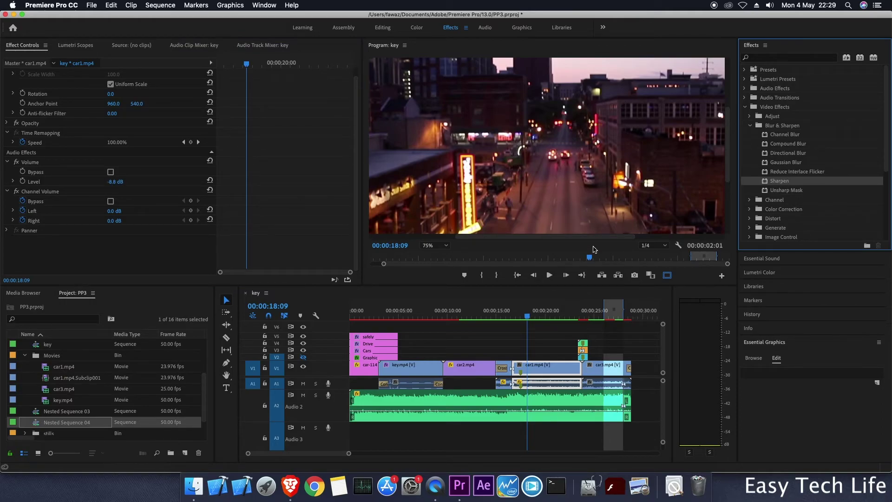
{"action": "left_click_drag", "start_coordinate": [782, 182], "coordinate": [558, 372]}
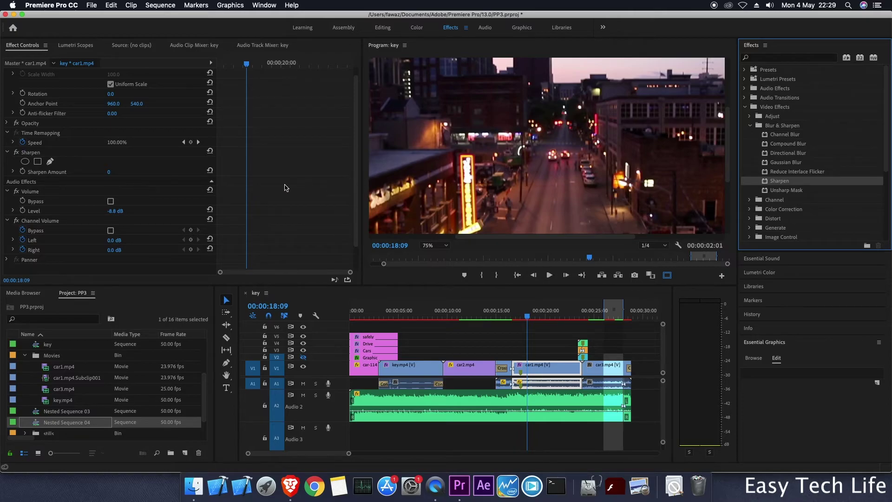
{"action": "left_click", "coordinate": [13, 172]}
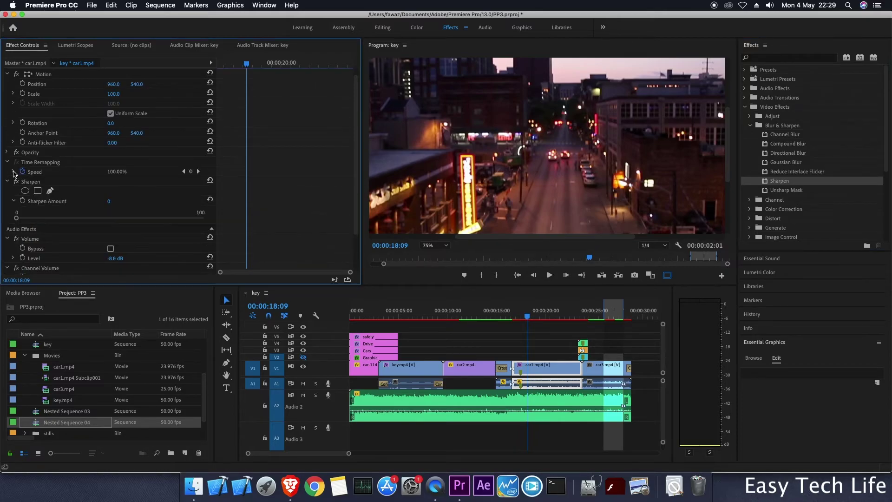
{"action": "left_click", "coordinate": [17, 217]}
{"action": "left_click_drag", "start_coordinate": [17, 218], "coordinate": [60, 217]}
{"action": "left_click_drag", "start_coordinate": [147, 217], "coordinate": [176, 216]}
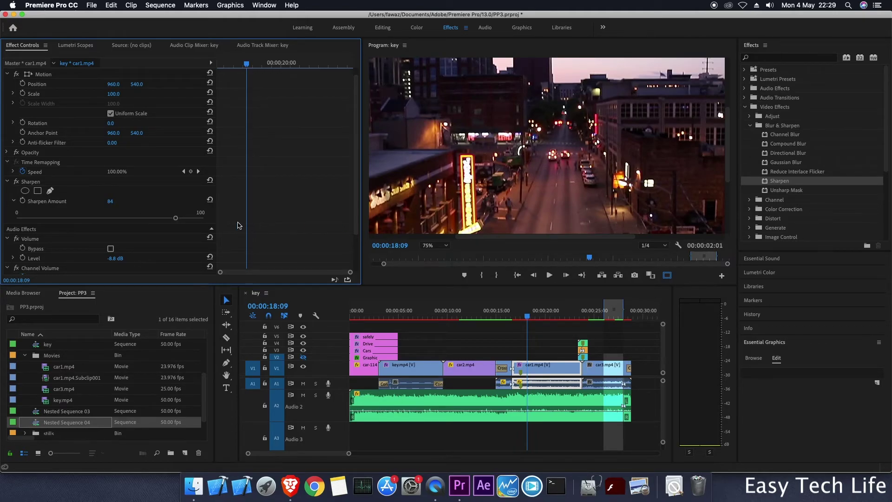
Compare Sharpen Amounts of 75, 93 and 0 on the street footage, and remove the Sharpen effect from car1.mp4
{"action": "mouse_move", "coordinate": [176, 217]}
{"action": "left_mouse_down"}
{"action": "mouse_move", "coordinate": [201, 218]}
{"action": "mouse_move", "coordinate": [158, 217]}
{"action": "left_mouse_up"}
{"action": "scroll", "coordinate": [728, 167], "scroll_direction": "down", "scroll_amount": 5}
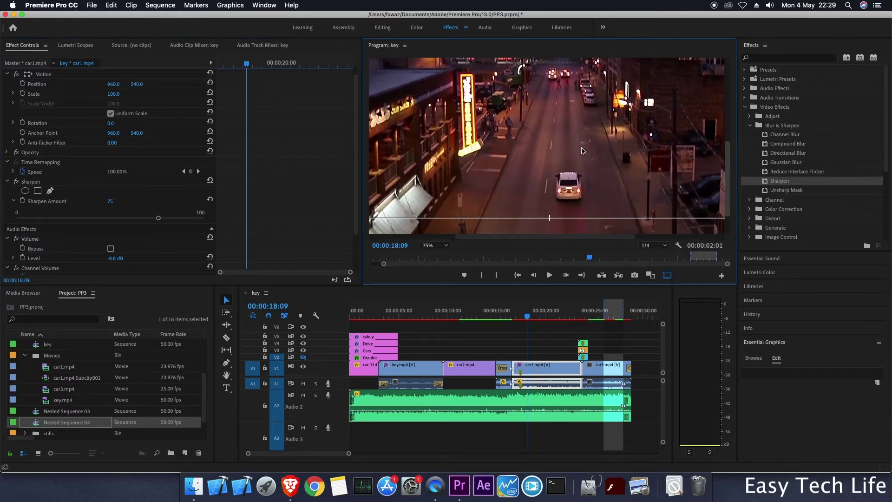
{"action": "left_click_drag", "start_coordinate": [158, 217], "coordinate": [192, 214]}
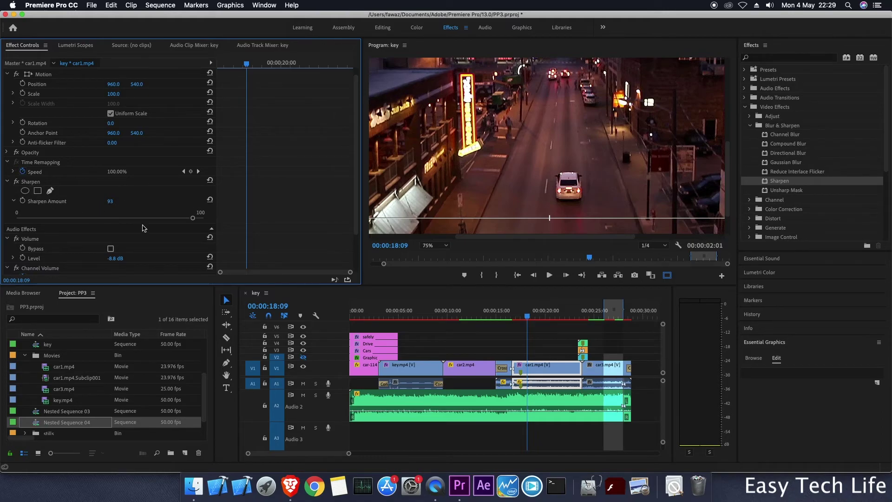
{"action": "left_click_drag", "start_coordinate": [192, 217], "coordinate": [141, 218]}
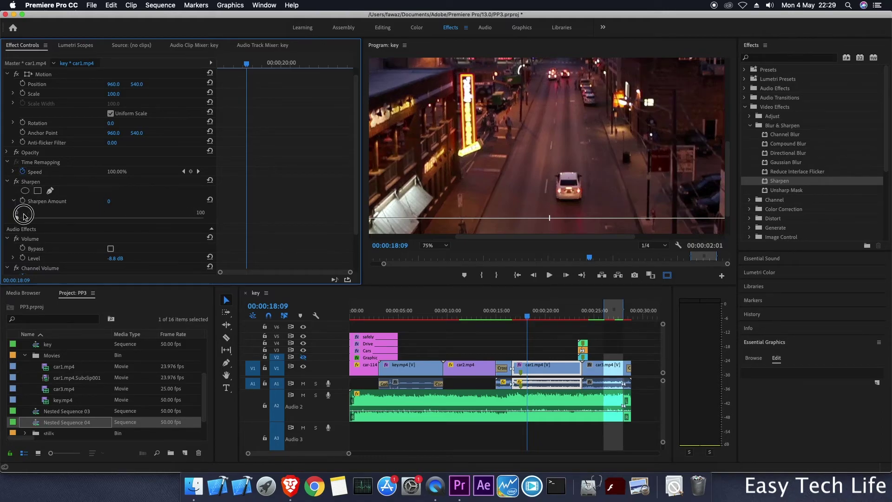
{"action": "left_click", "coordinate": [32, 185]}
{"action": "key", "text": "Delete"}
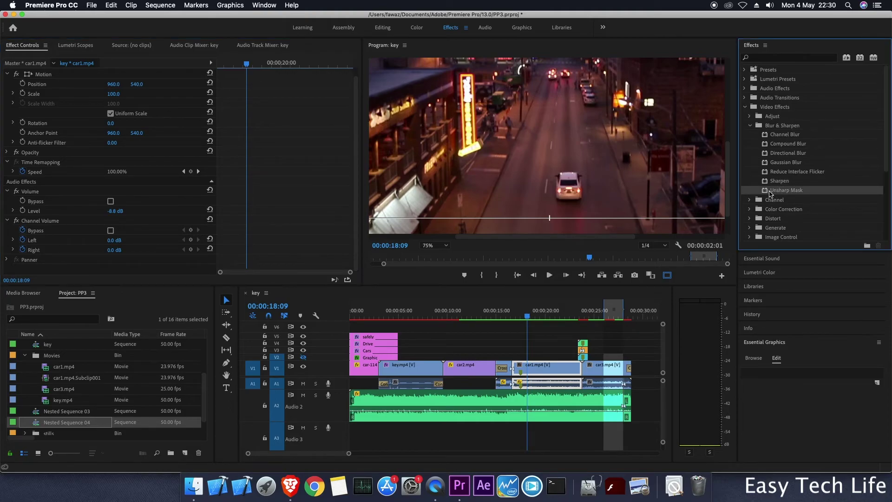
Apply the Unsharp Mask effect to car1.mp4 and enlarge the Program monitor to 100%, framing the white car
{"action": "left_click_drag", "start_coordinate": [772, 192], "coordinate": [548, 366]}
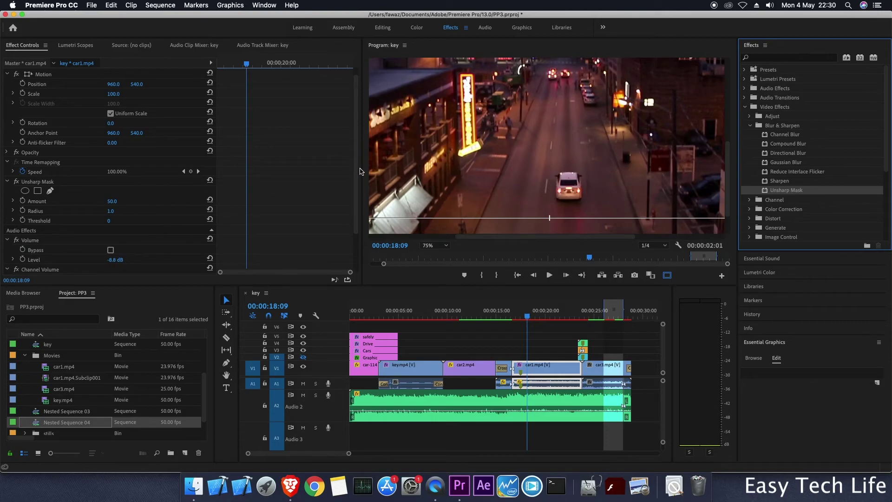
{"action": "left_click", "coordinate": [434, 245]}
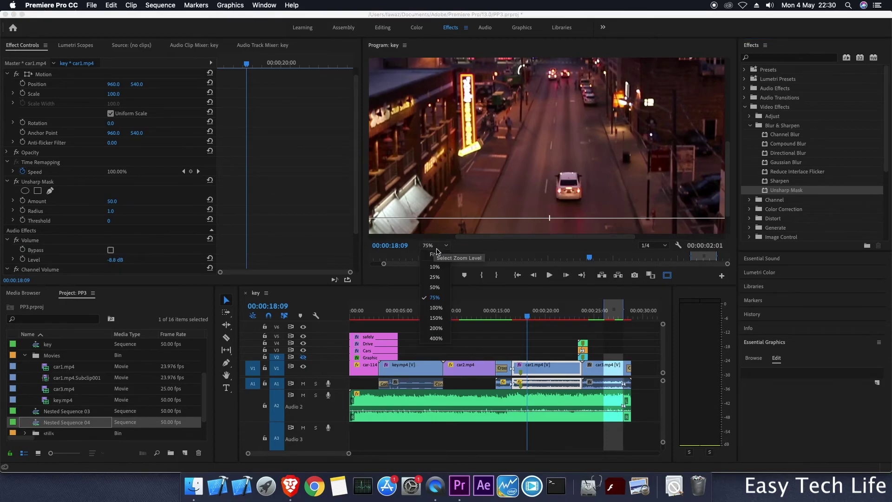
{"action": "left_click", "coordinate": [435, 307]}
{"action": "left_click_drag", "start_coordinate": [728, 145], "coordinate": [730, 193]}
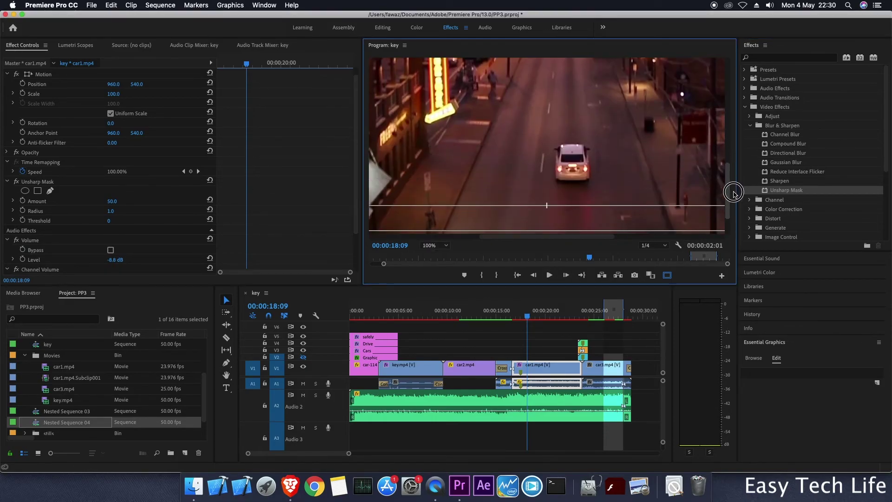
Set Unsharp Mask's Amount to 93.1 and its Radius to 47.6
{"action": "left_click", "coordinate": [13, 201]}
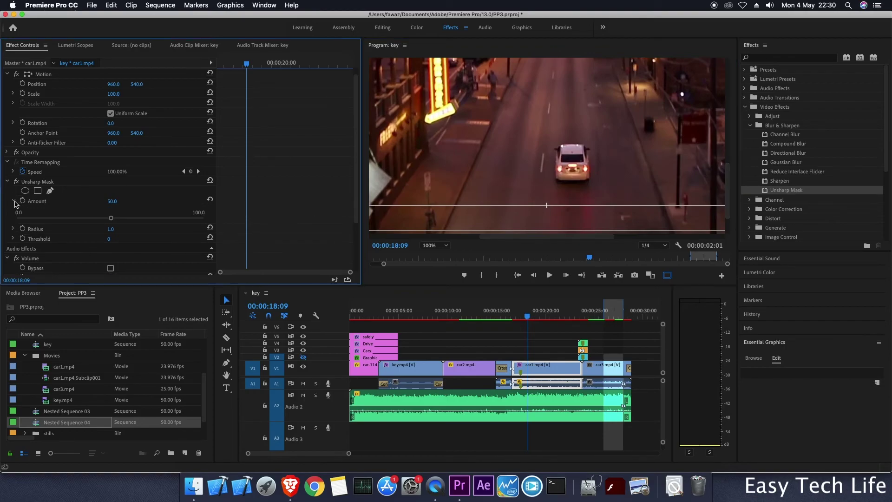
{"action": "left_click_drag", "start_coordinate": [111, 218], "coordinate": [191, 218]}
{"action": "left_click", "coordinate": [13, 228]}
{"action": "left_click_drag", "start_coordinate": [20, 246], "coordinate": [106, 246]}
Set Unsharp Mask's Threshold to 1
{"action": "left_click", "coordinate": [13, 257]}
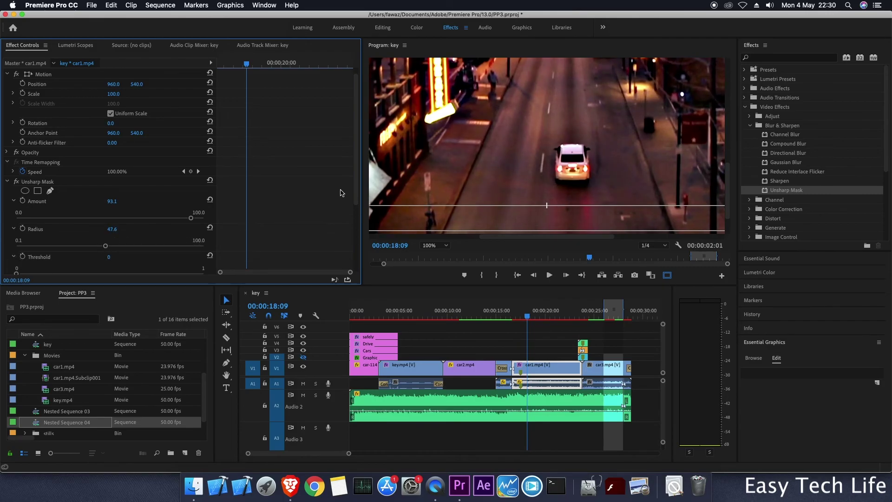
{"action": "left_click_drag", "start_coordinate": [361, 195], "coordinate": [361, 231]}
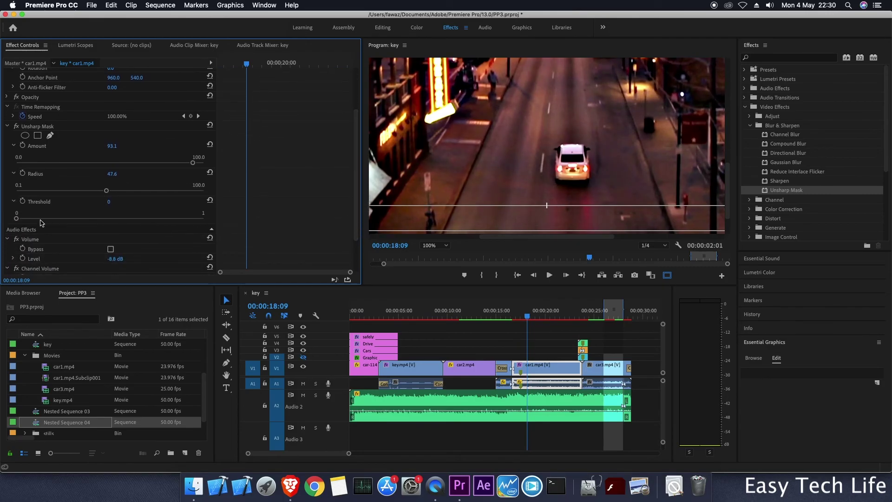
{"action": "left_click_drag", "start_coordinate": [16, 219], "coordinate": [119, 221]}
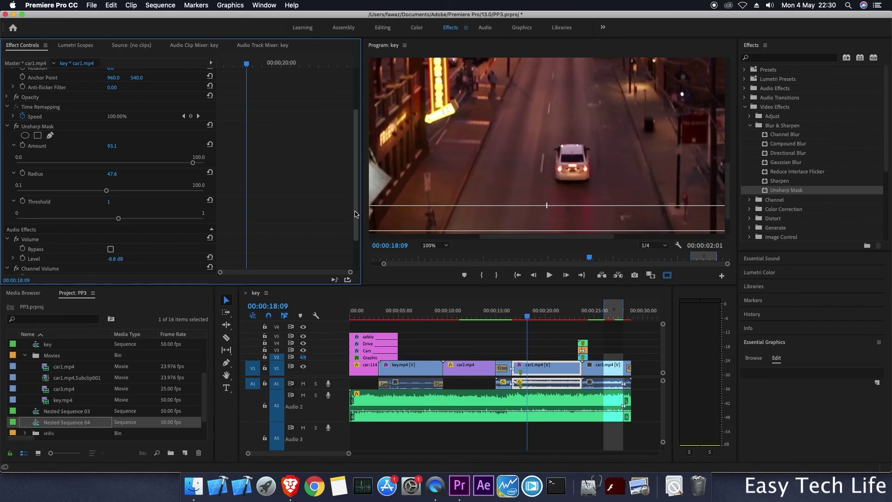
{"action": "scroll", "coordinate": [357, 208], "scroll_direction": "up", "scroll_amount": 1}
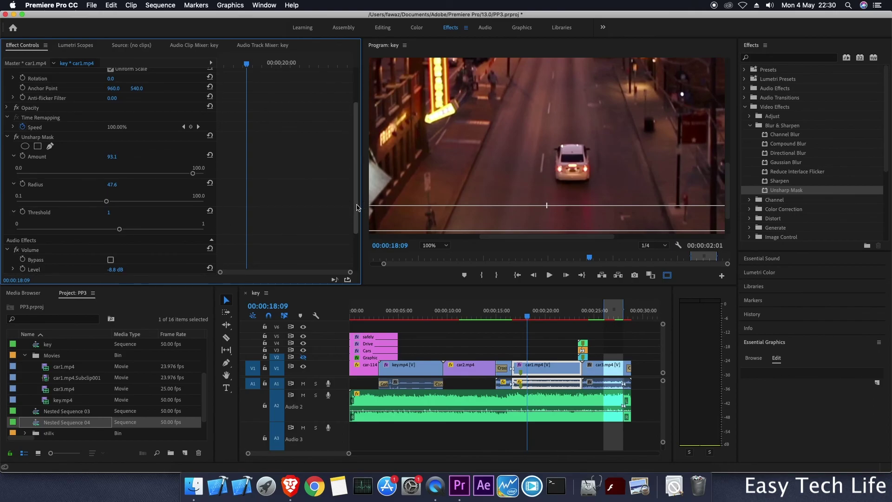
{"action": "scroll", "coordinate": [357, 208], "scroll_direction": "up", "scroll_amount": 2}
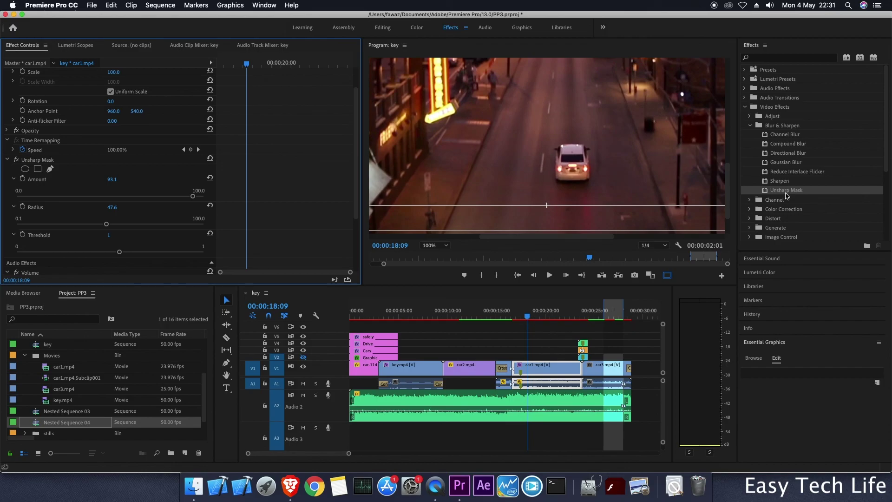
Collapse the Blur & Sharpen effects folder and expand the Channel effects folder
{"action": "left_click", "coordinate": [750, 126]}
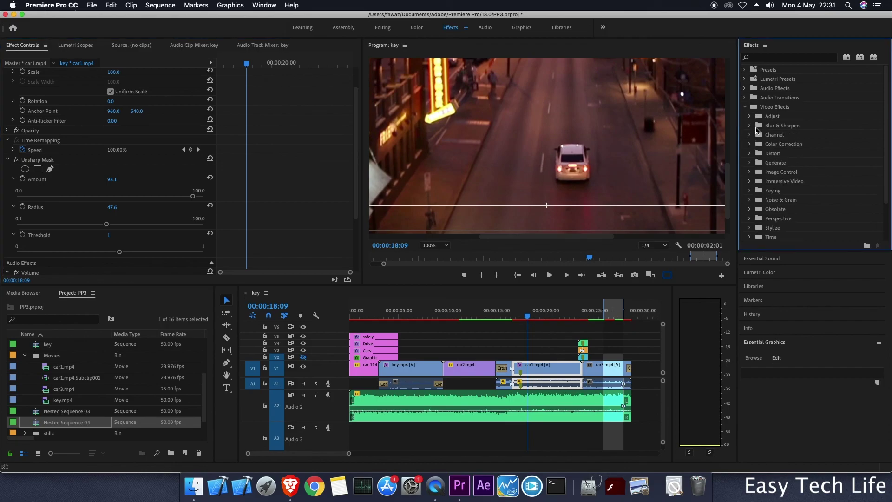
{"action": "left_click", "coordinate": [750, 137]}
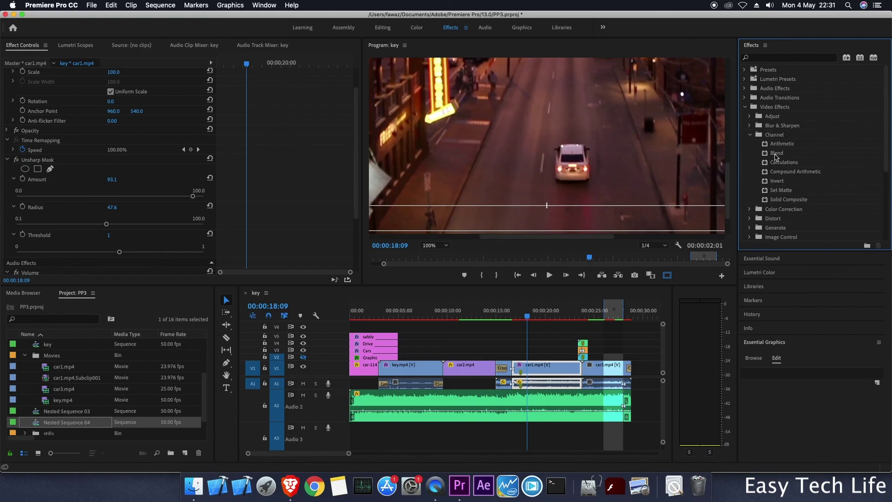